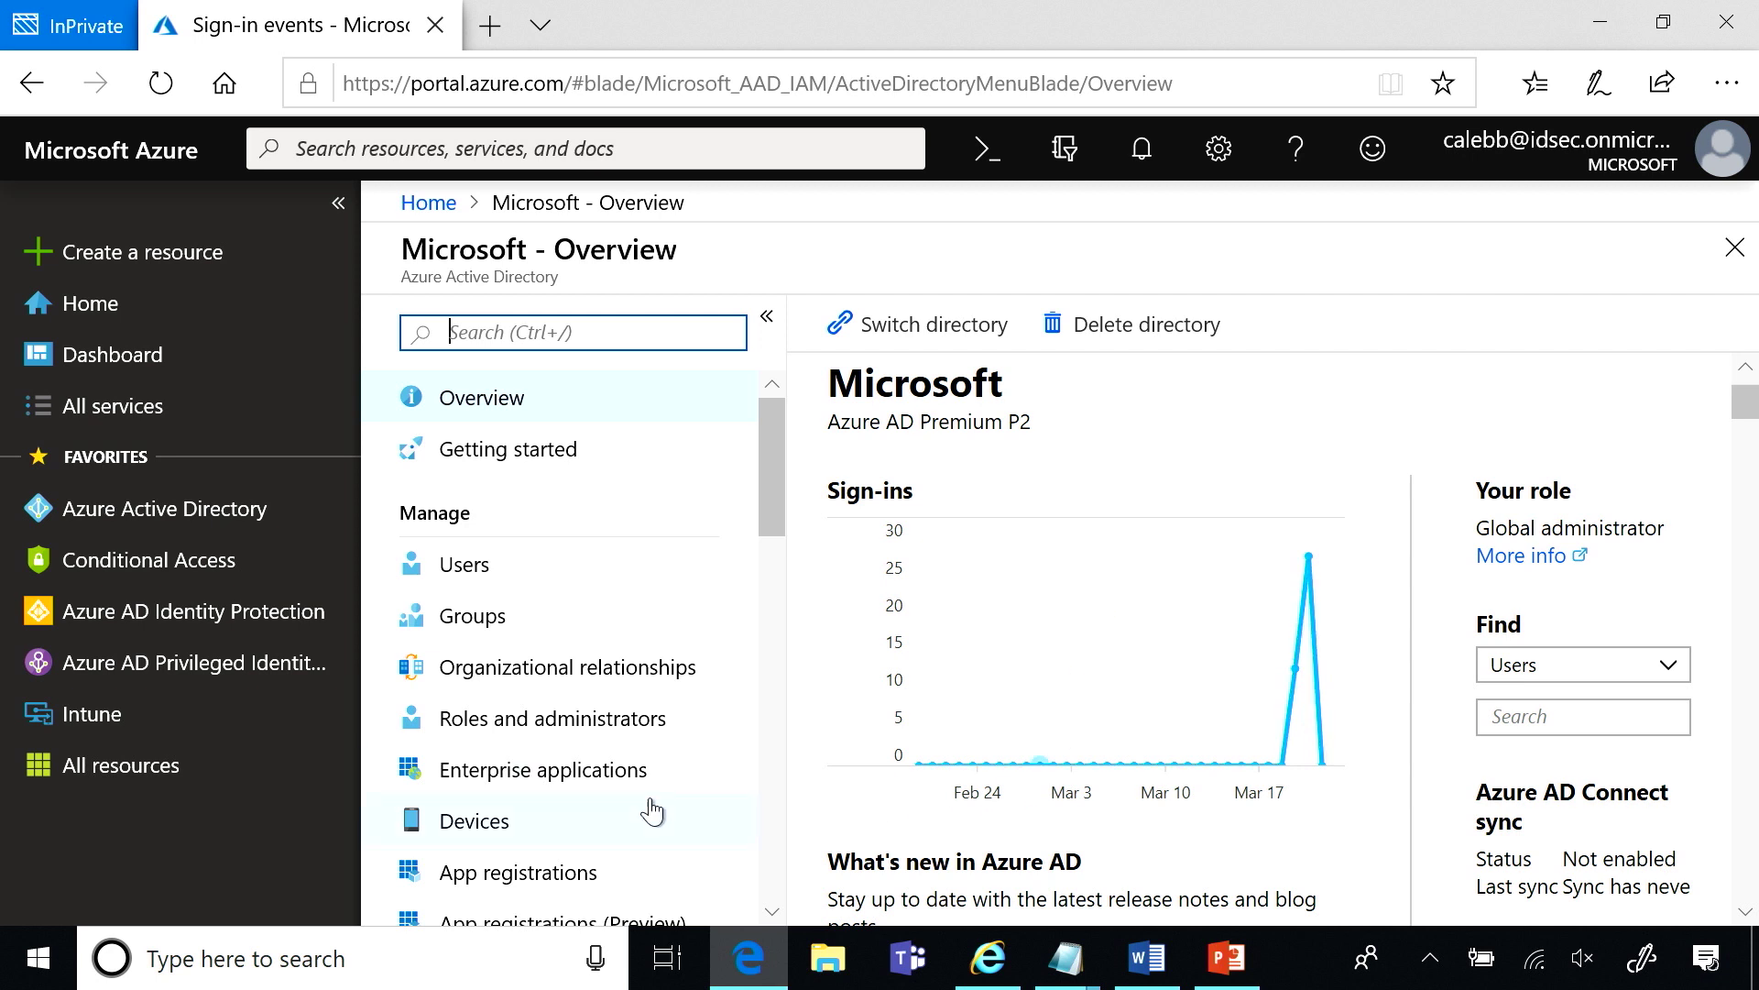
Open Conditional Access from the Azure AD Security section to list the four policies.
scroll(614, 810, down, 8)
scroll(614, 800, down, 5)
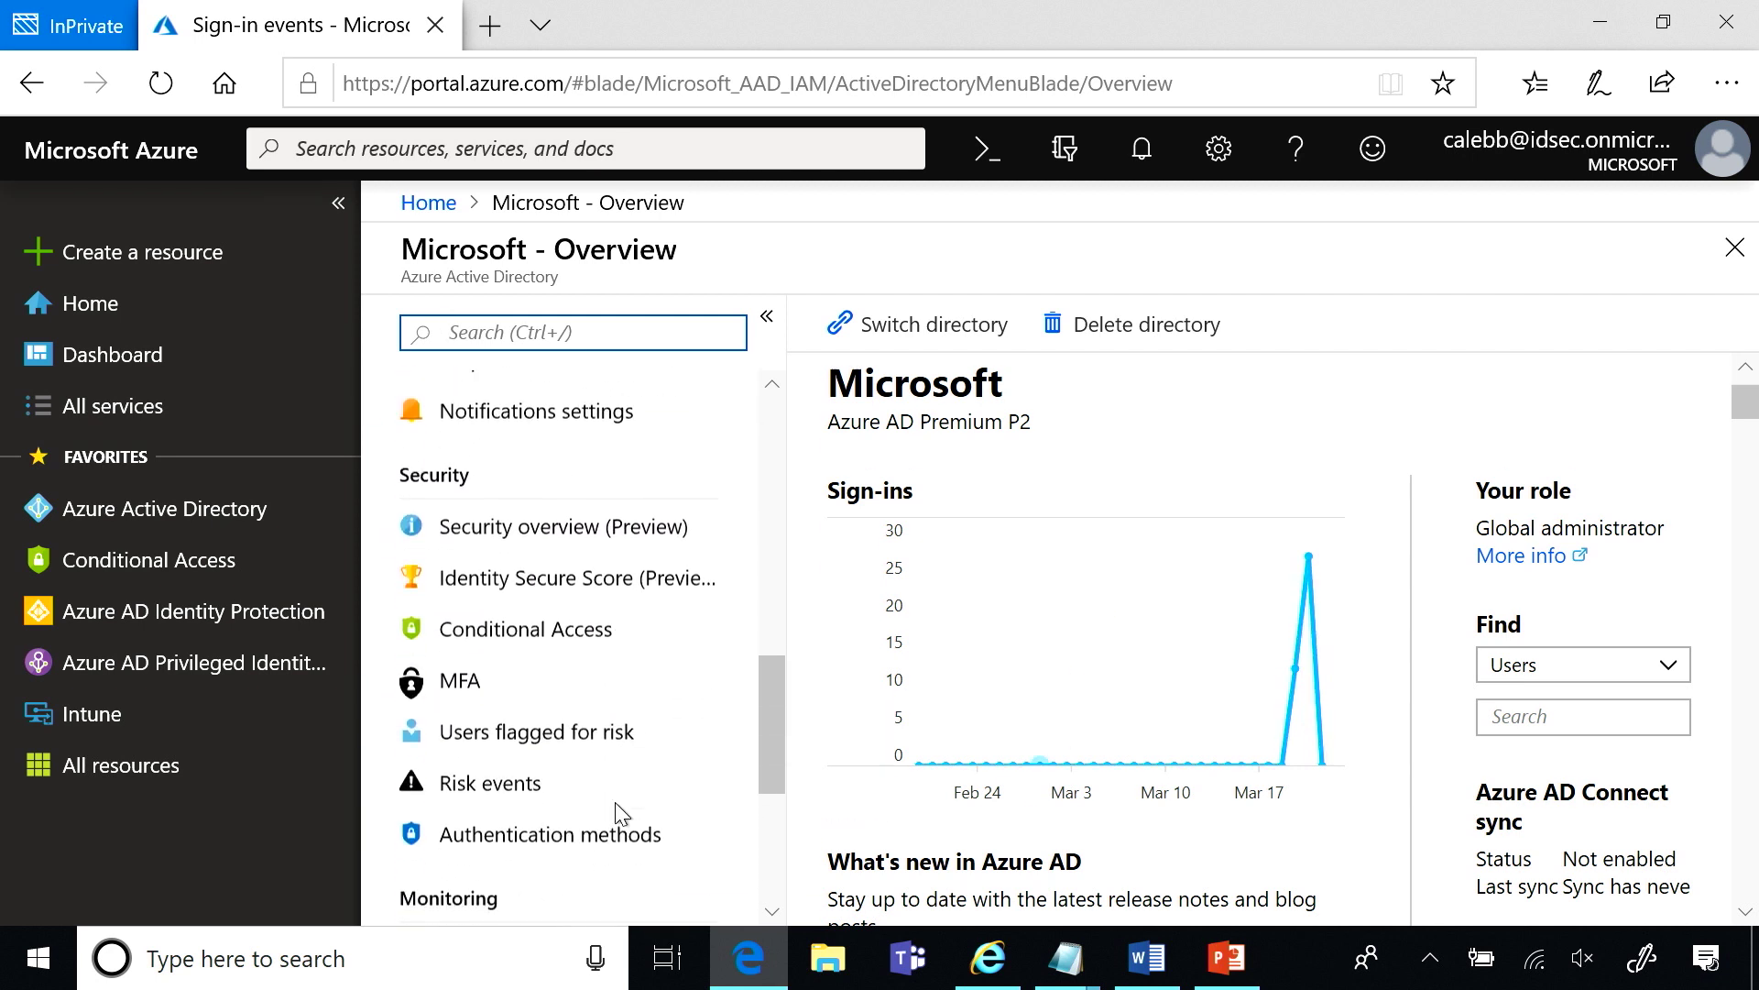
click(575, 557)
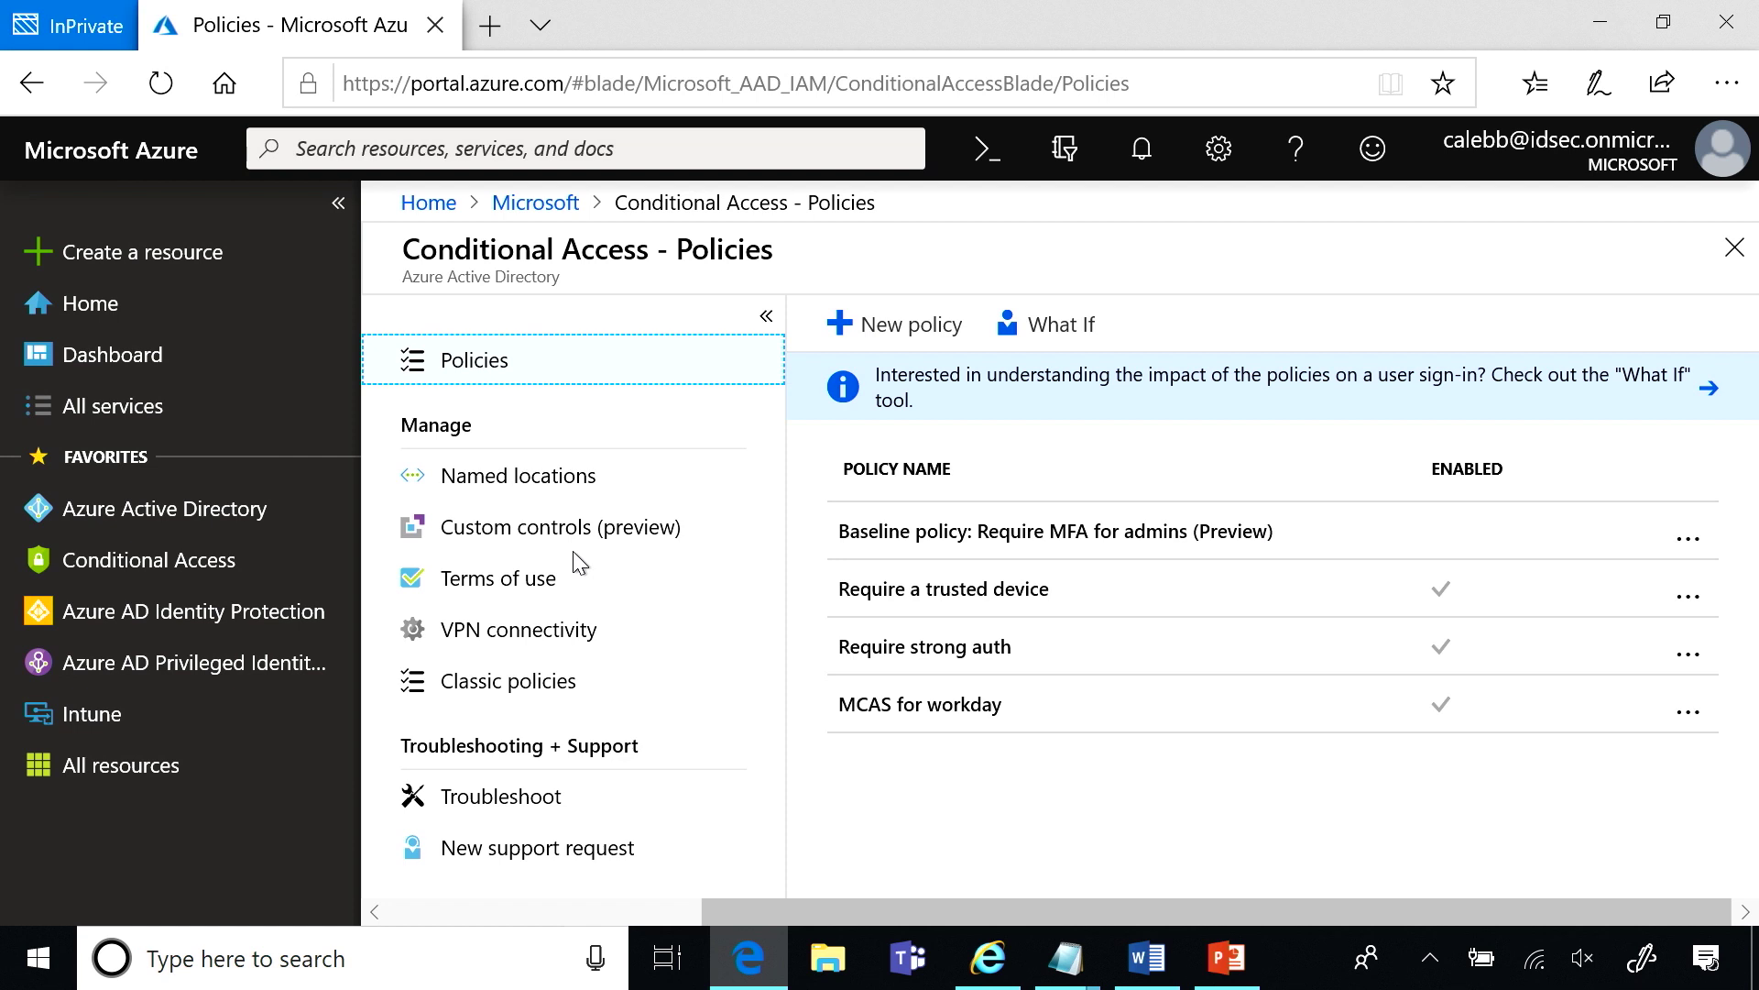
Open the Require strong auth policy's Users and groups assignment settings.
click(889, 652)
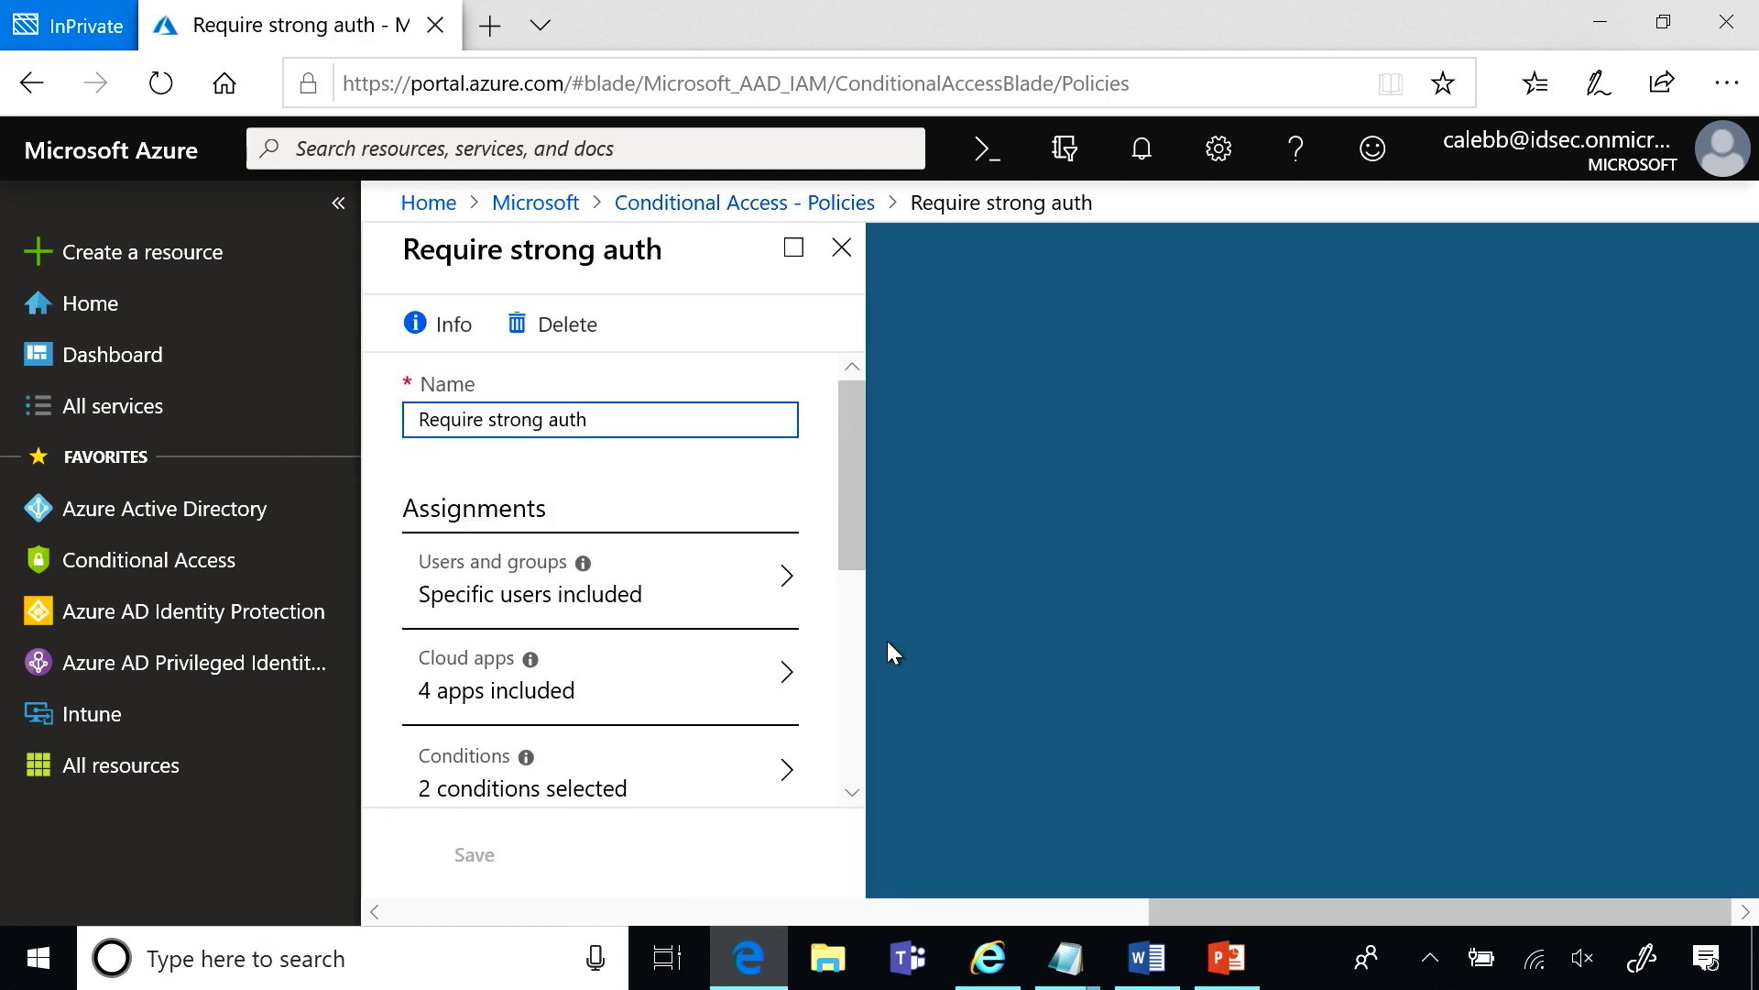
click(693, 610)
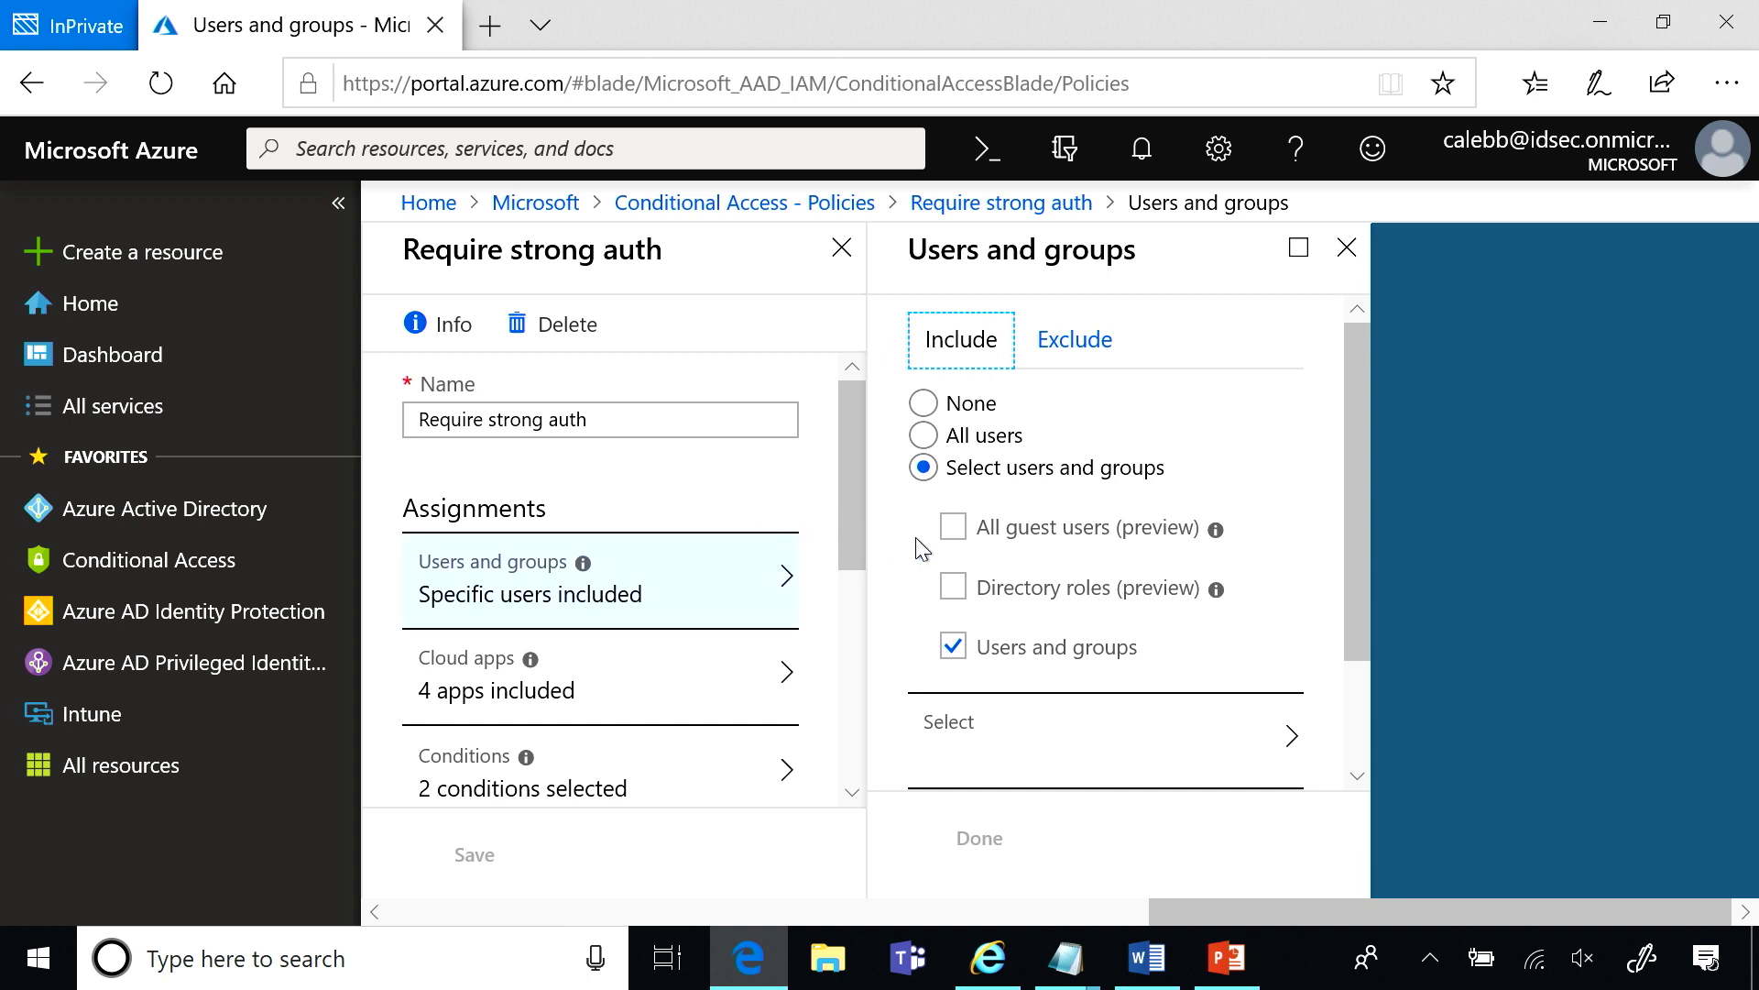
Include All users, exclude the administrator's own account, and save Require strong auth.
click(924, 436)
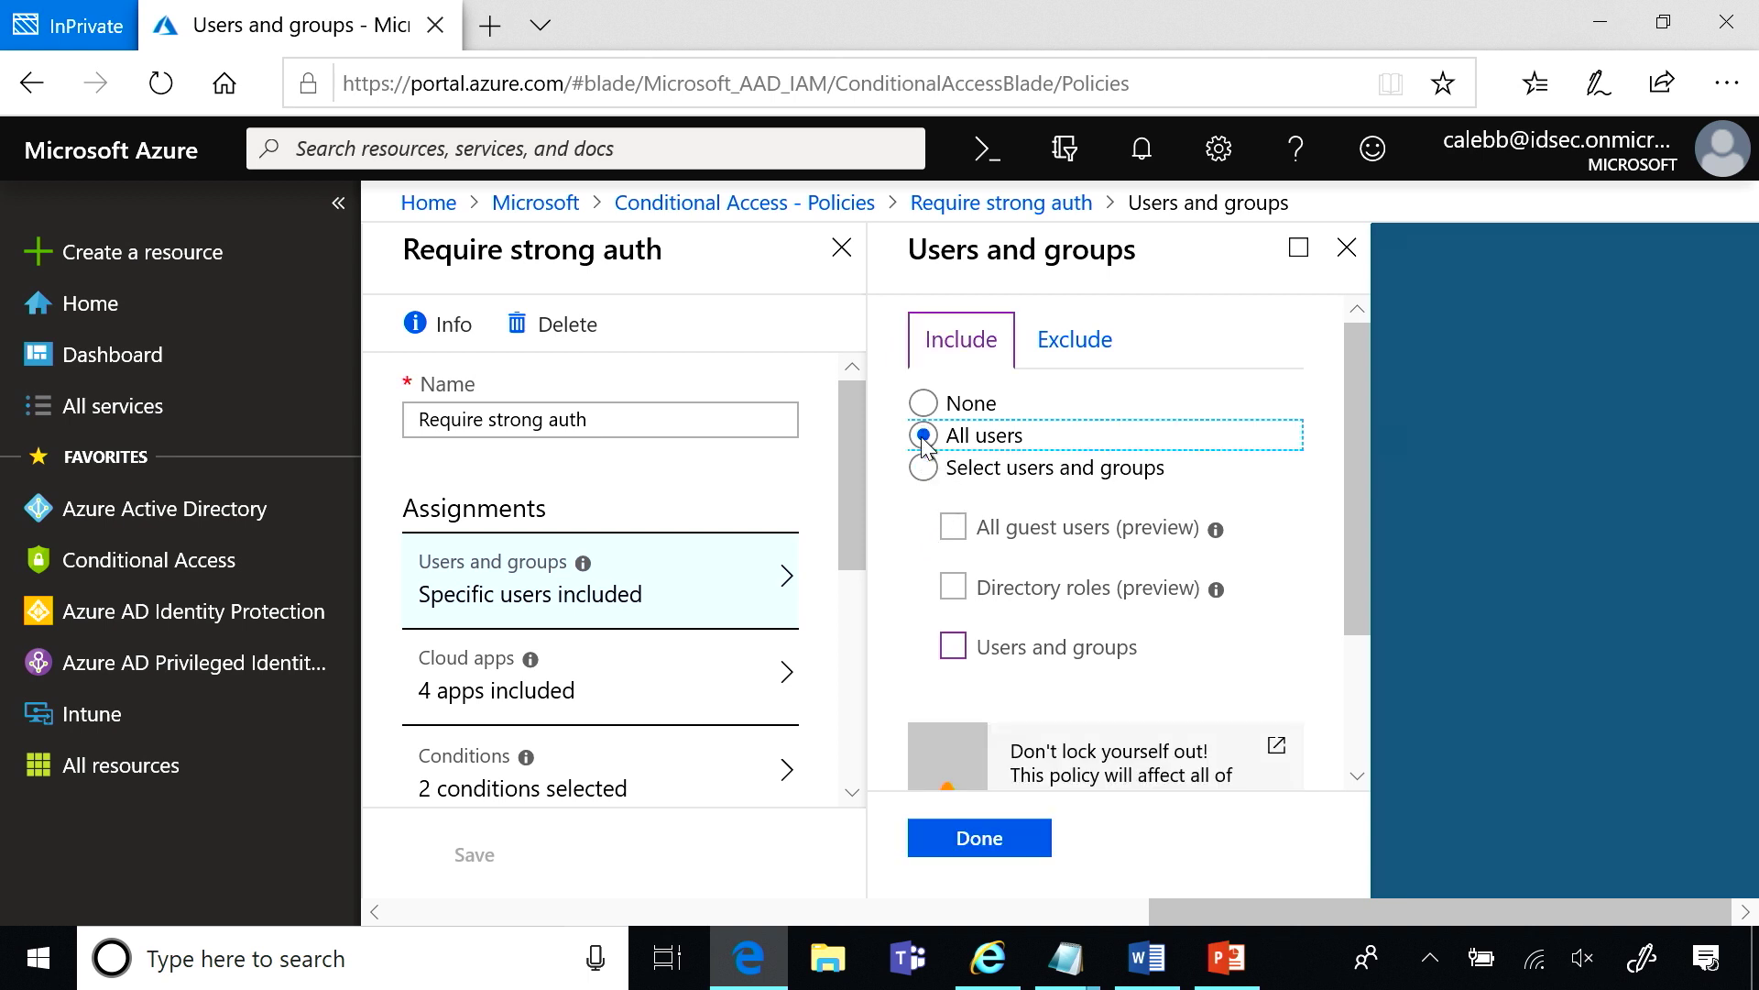
click(1065, 348)
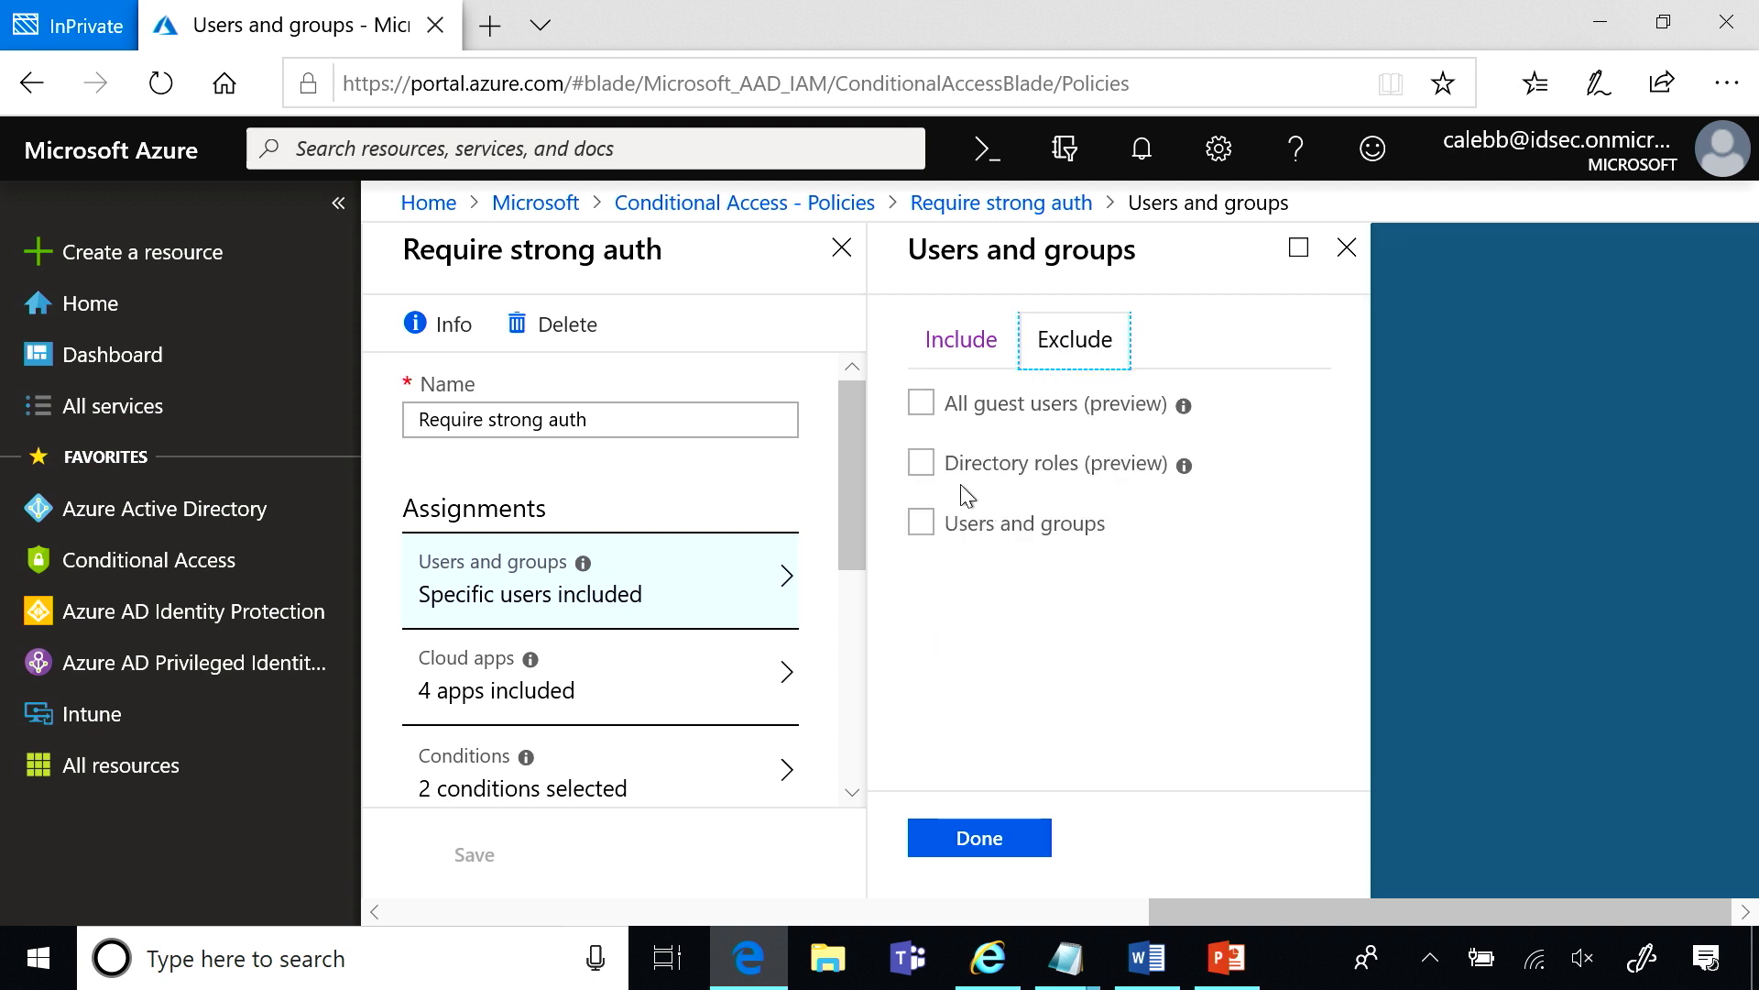
click(918, 529)
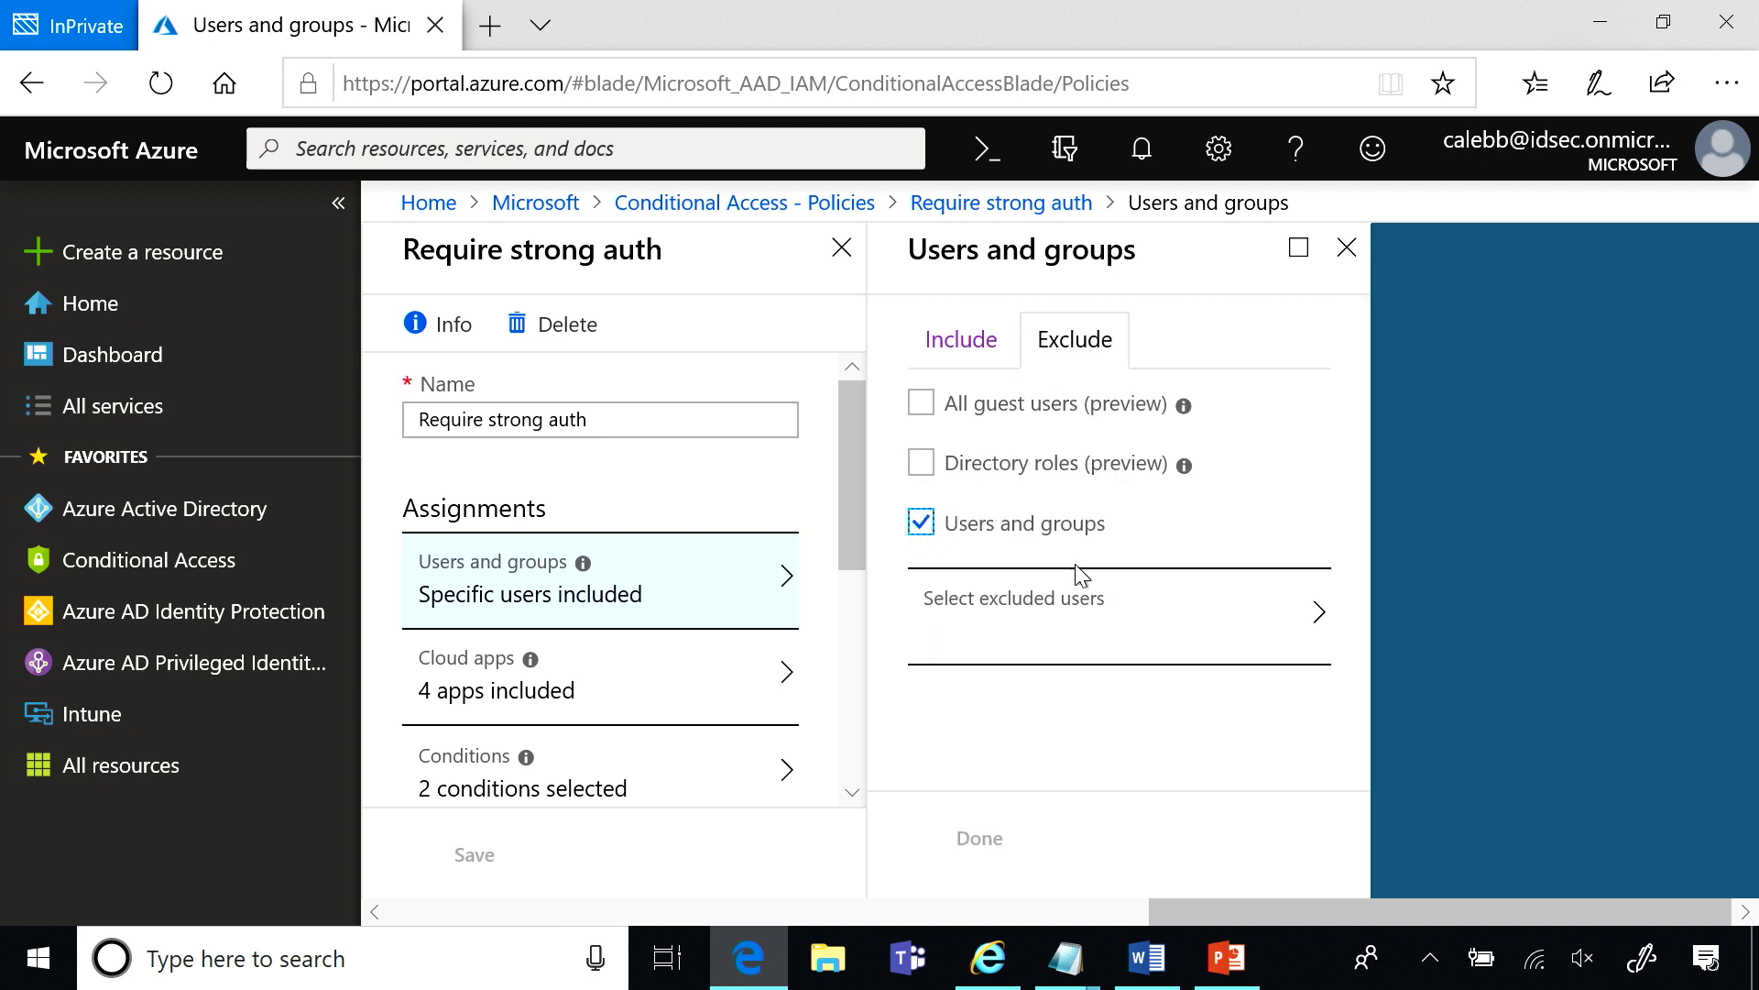
click(1077, 600)
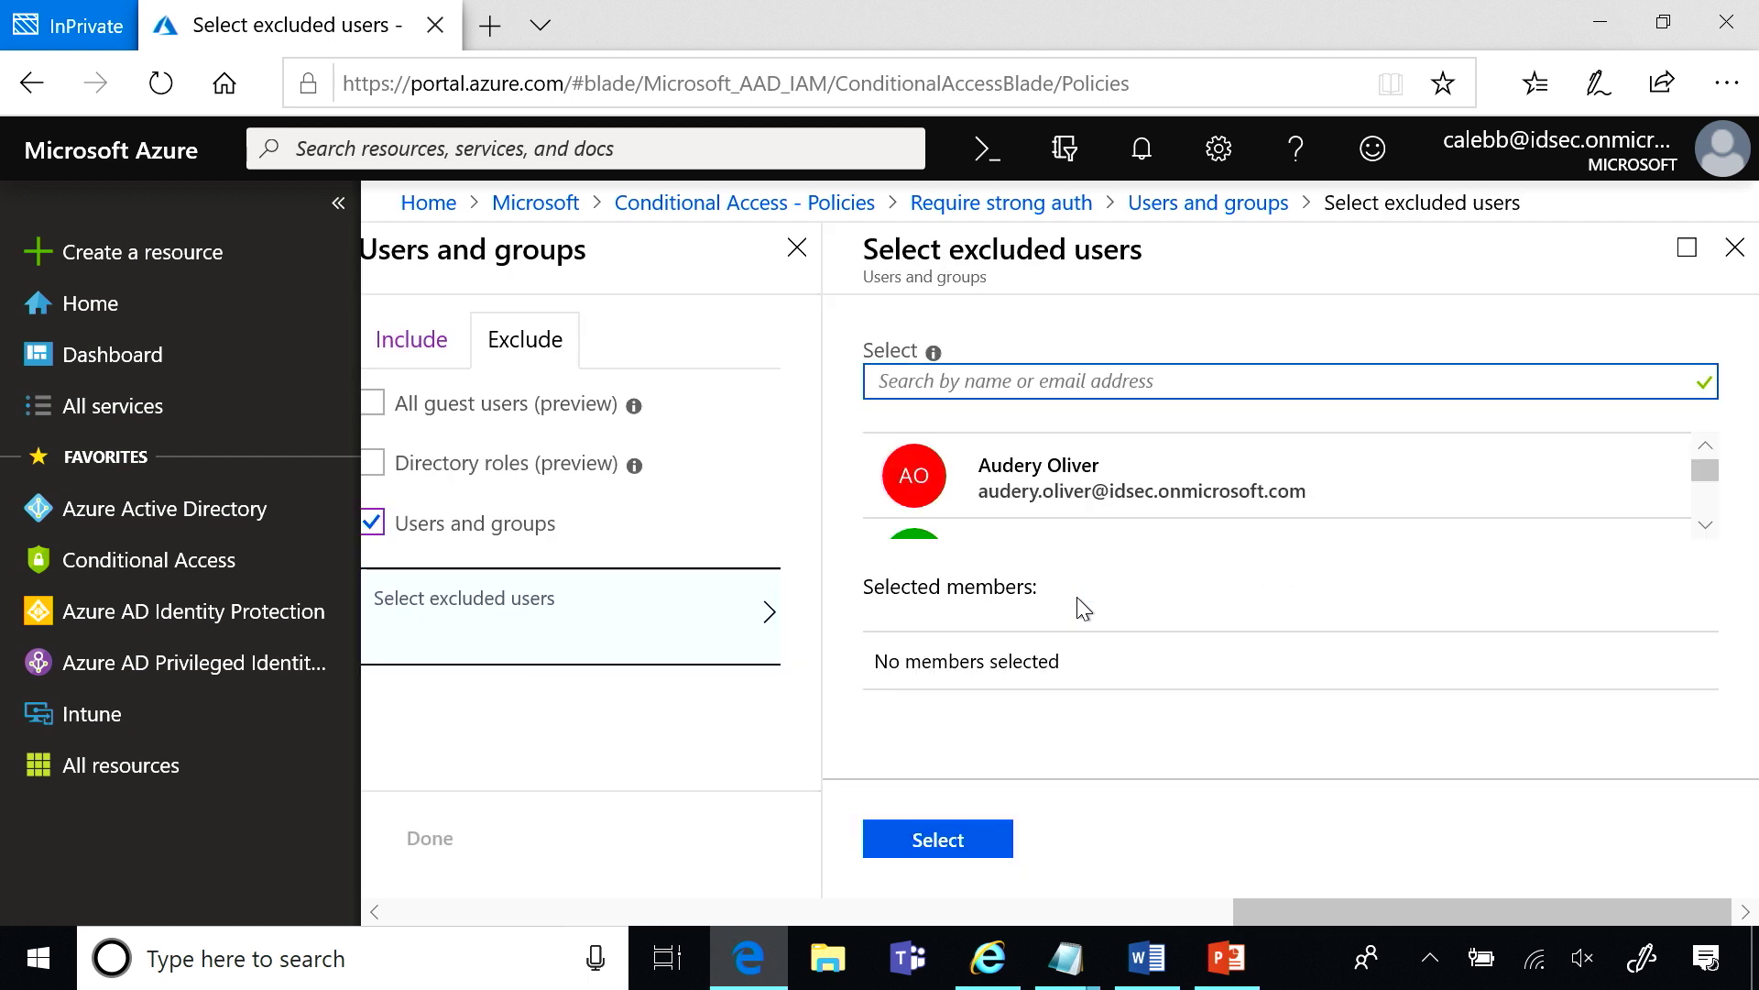
text(caleb)
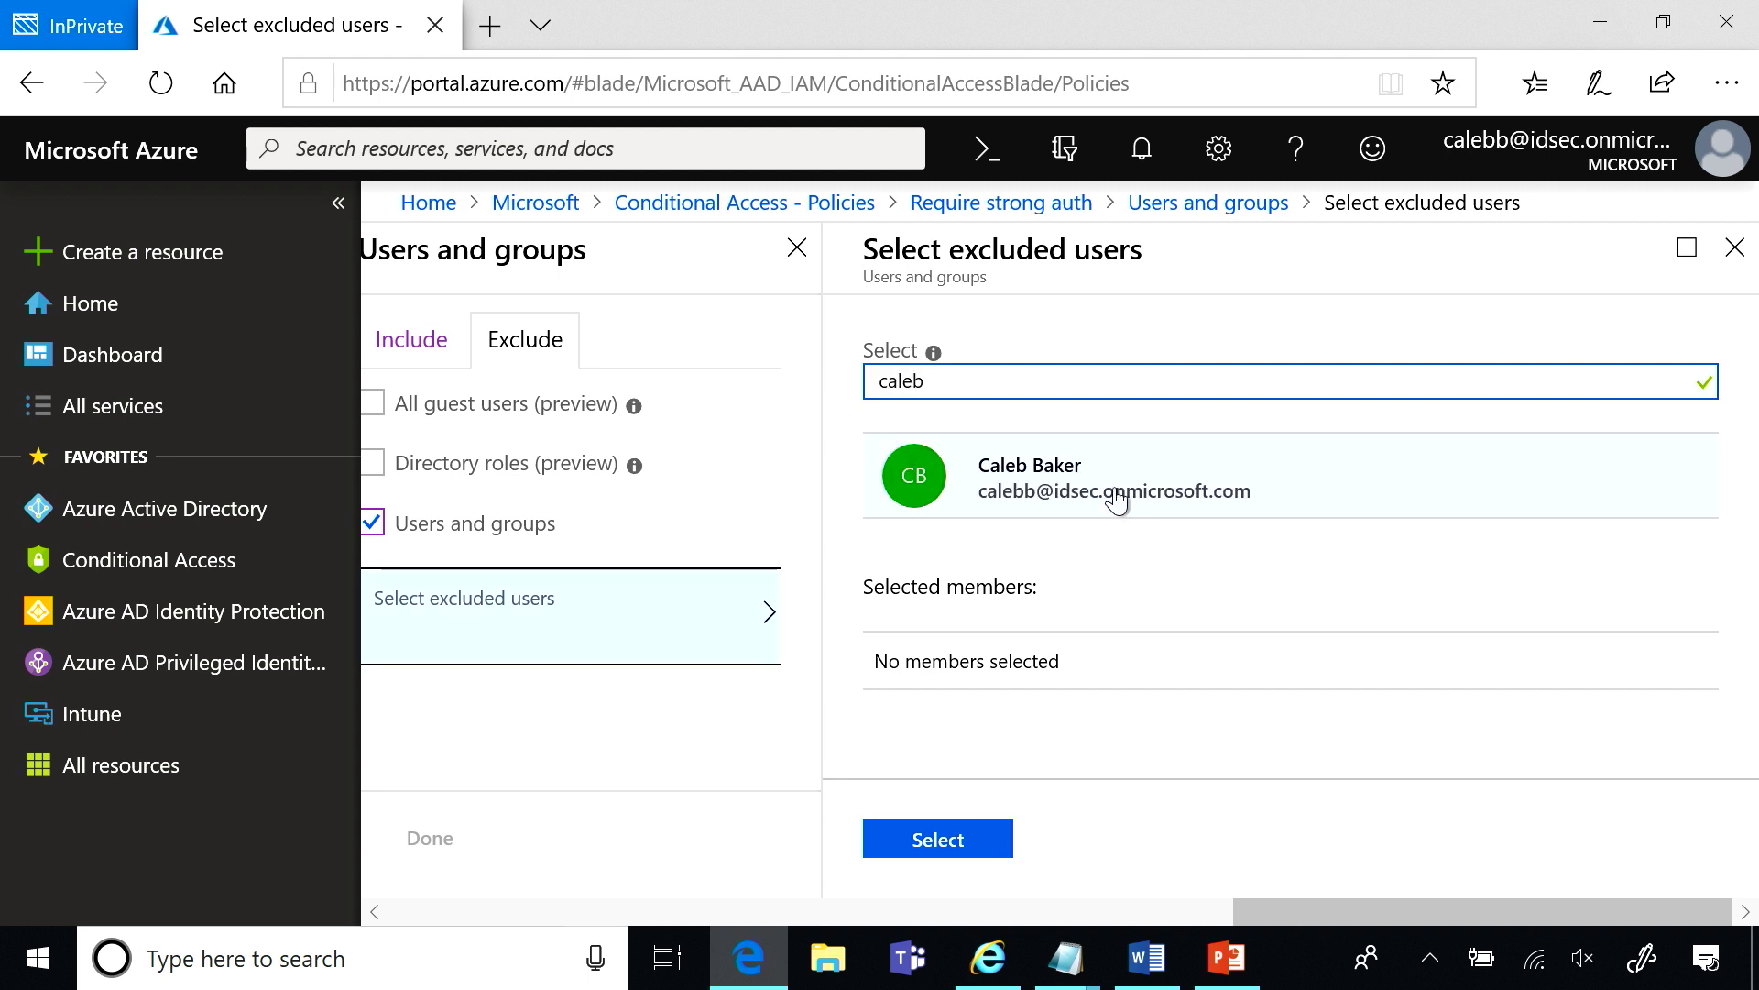
click(1116, 499)
click(961, 842)
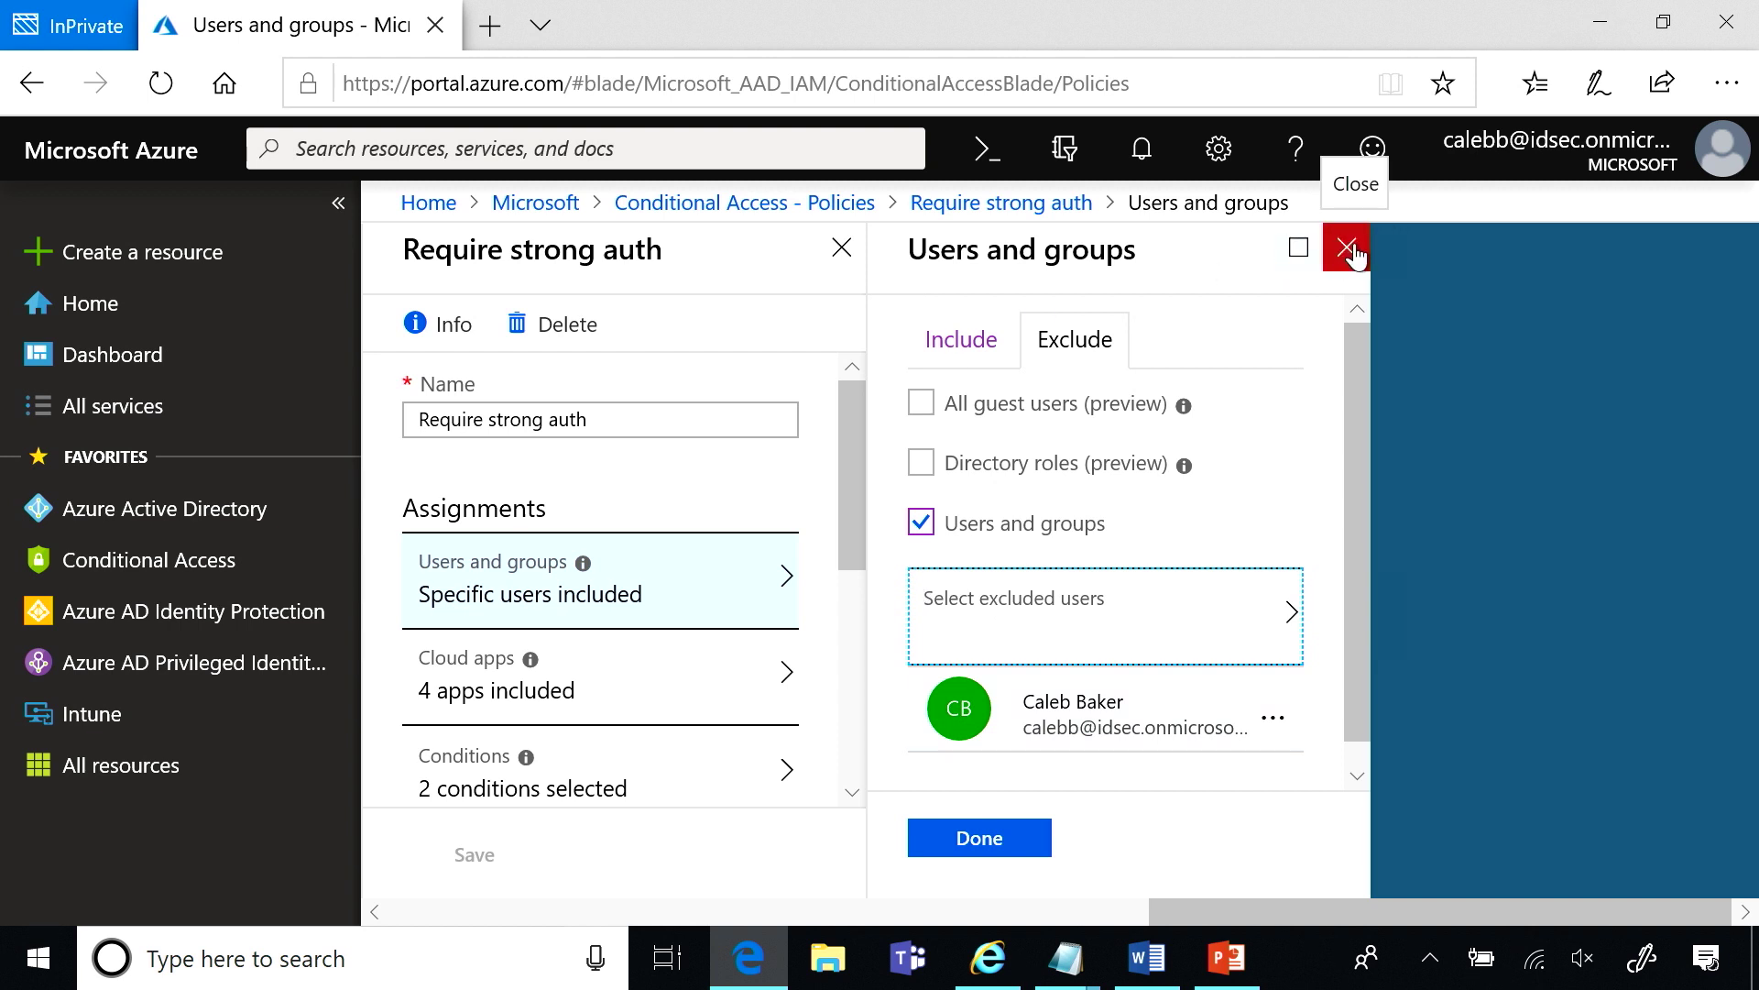
click(980, 836)
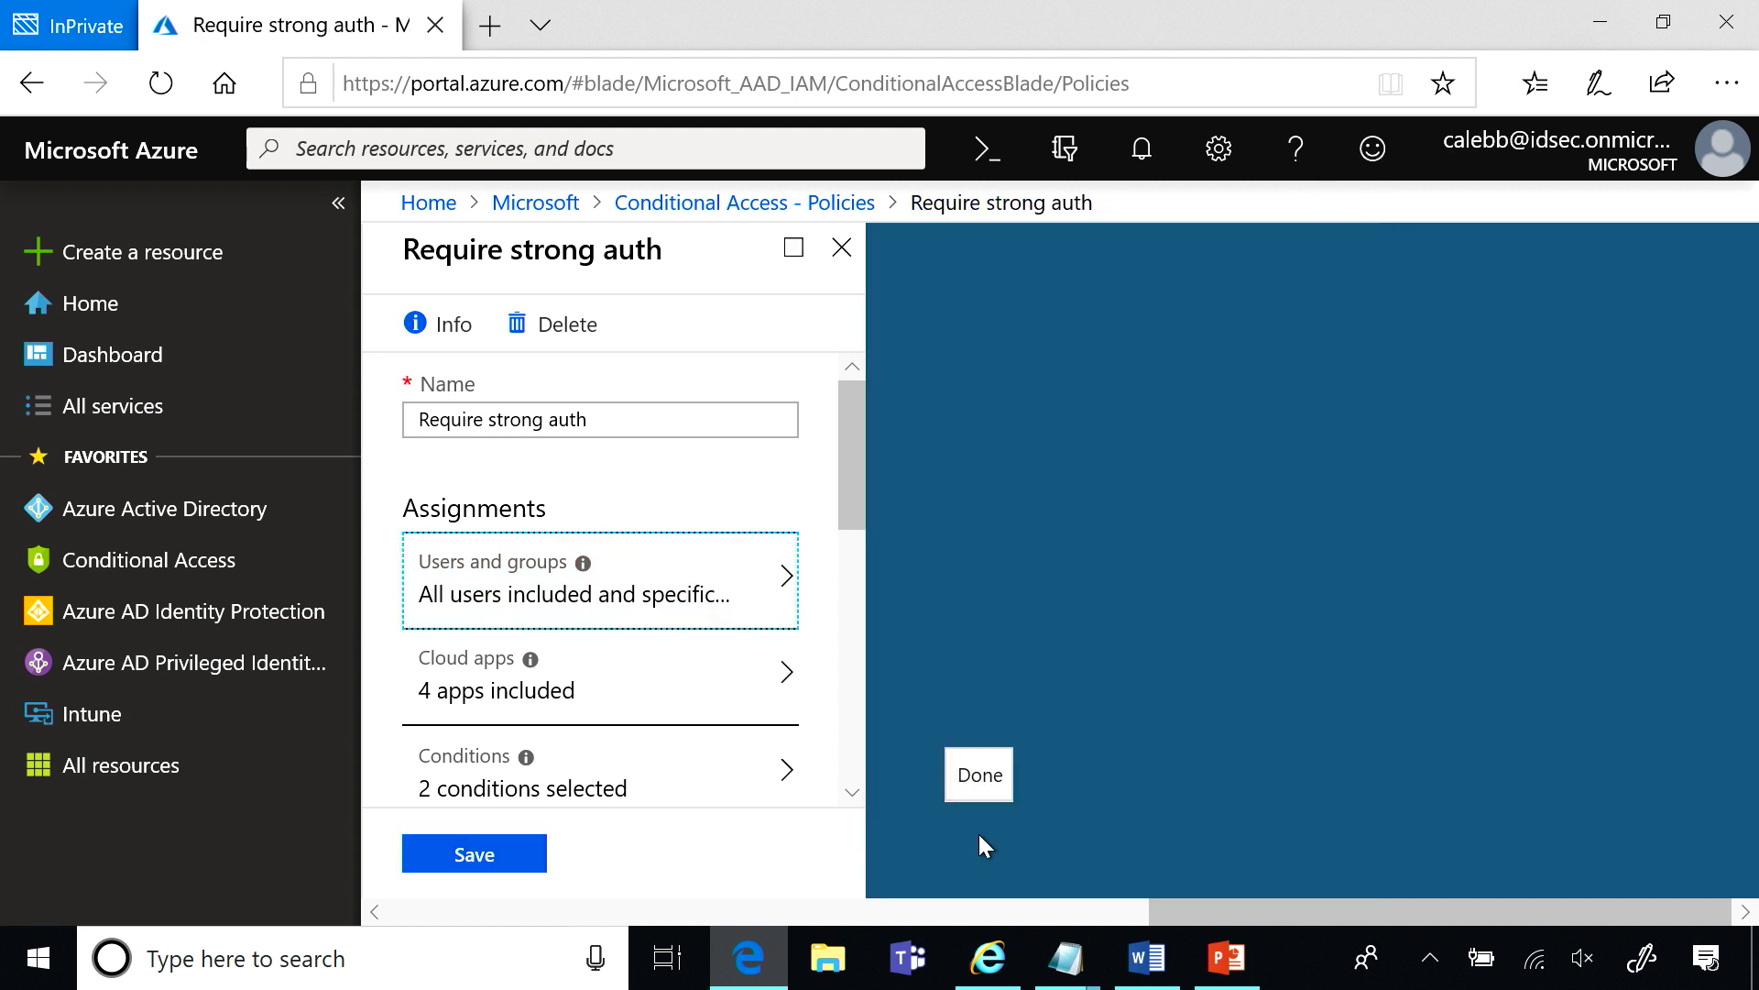
click(517, 846)
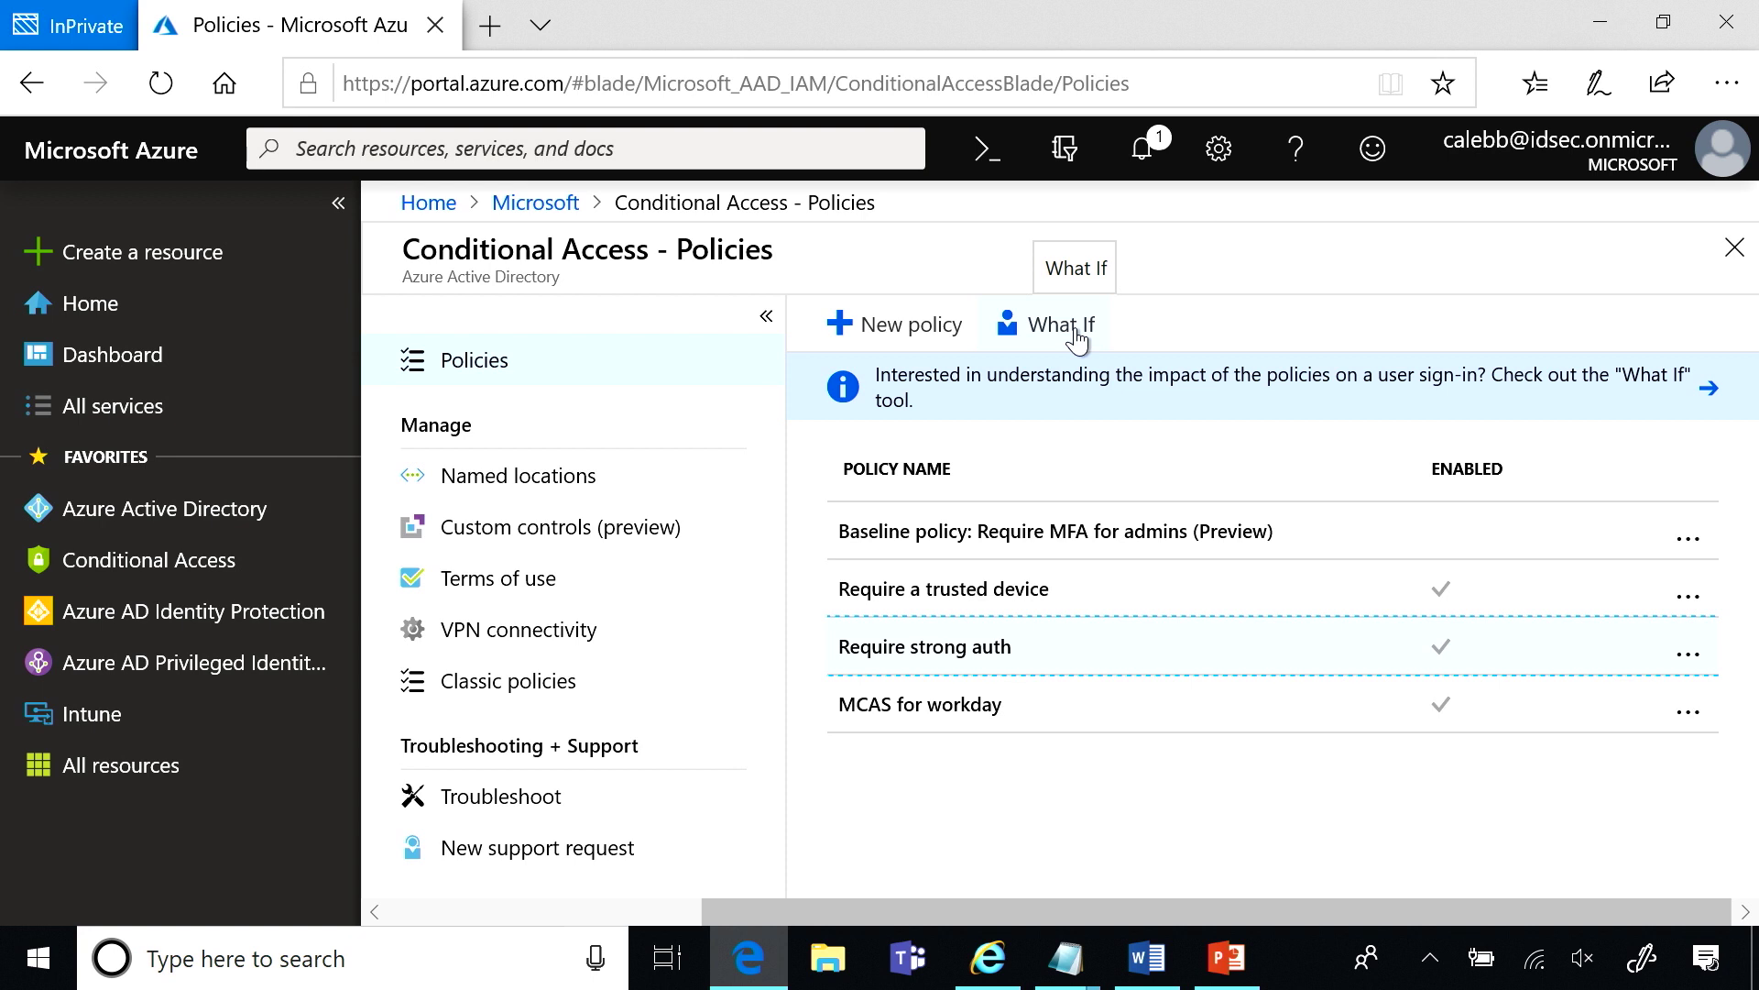
In the What If tool, select the first listed user for the test and run the evaluation.
click(1074, 330)
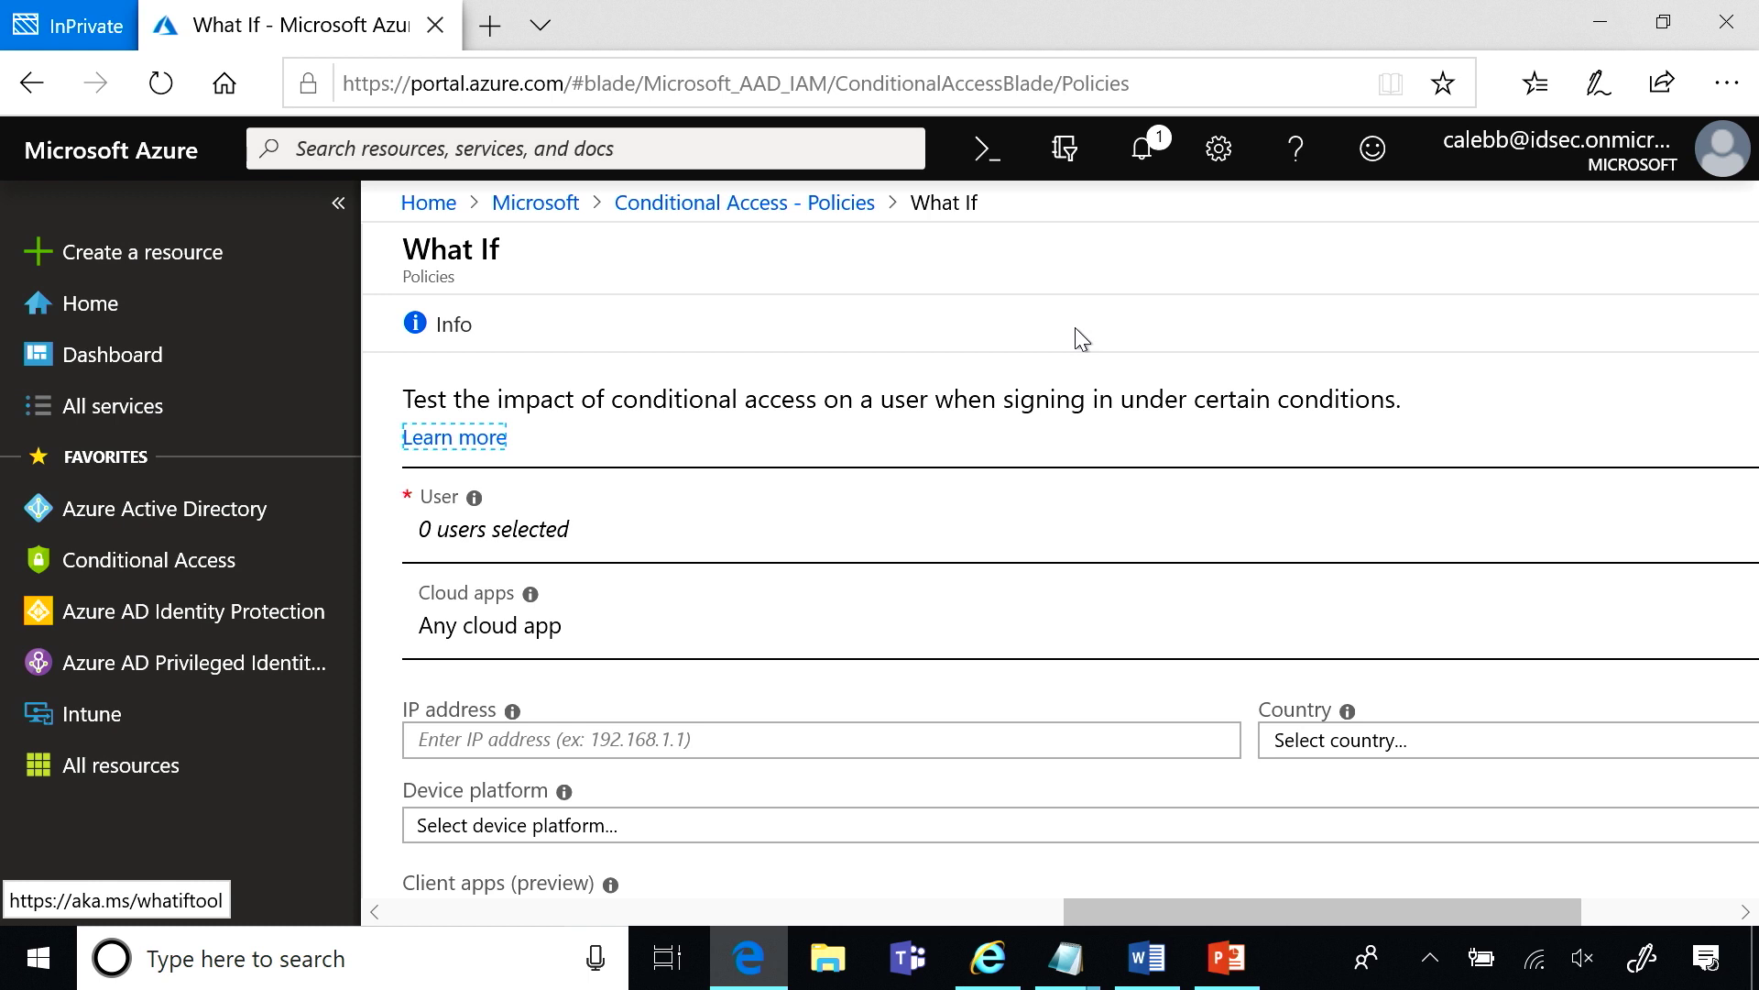
click(1019, 541)
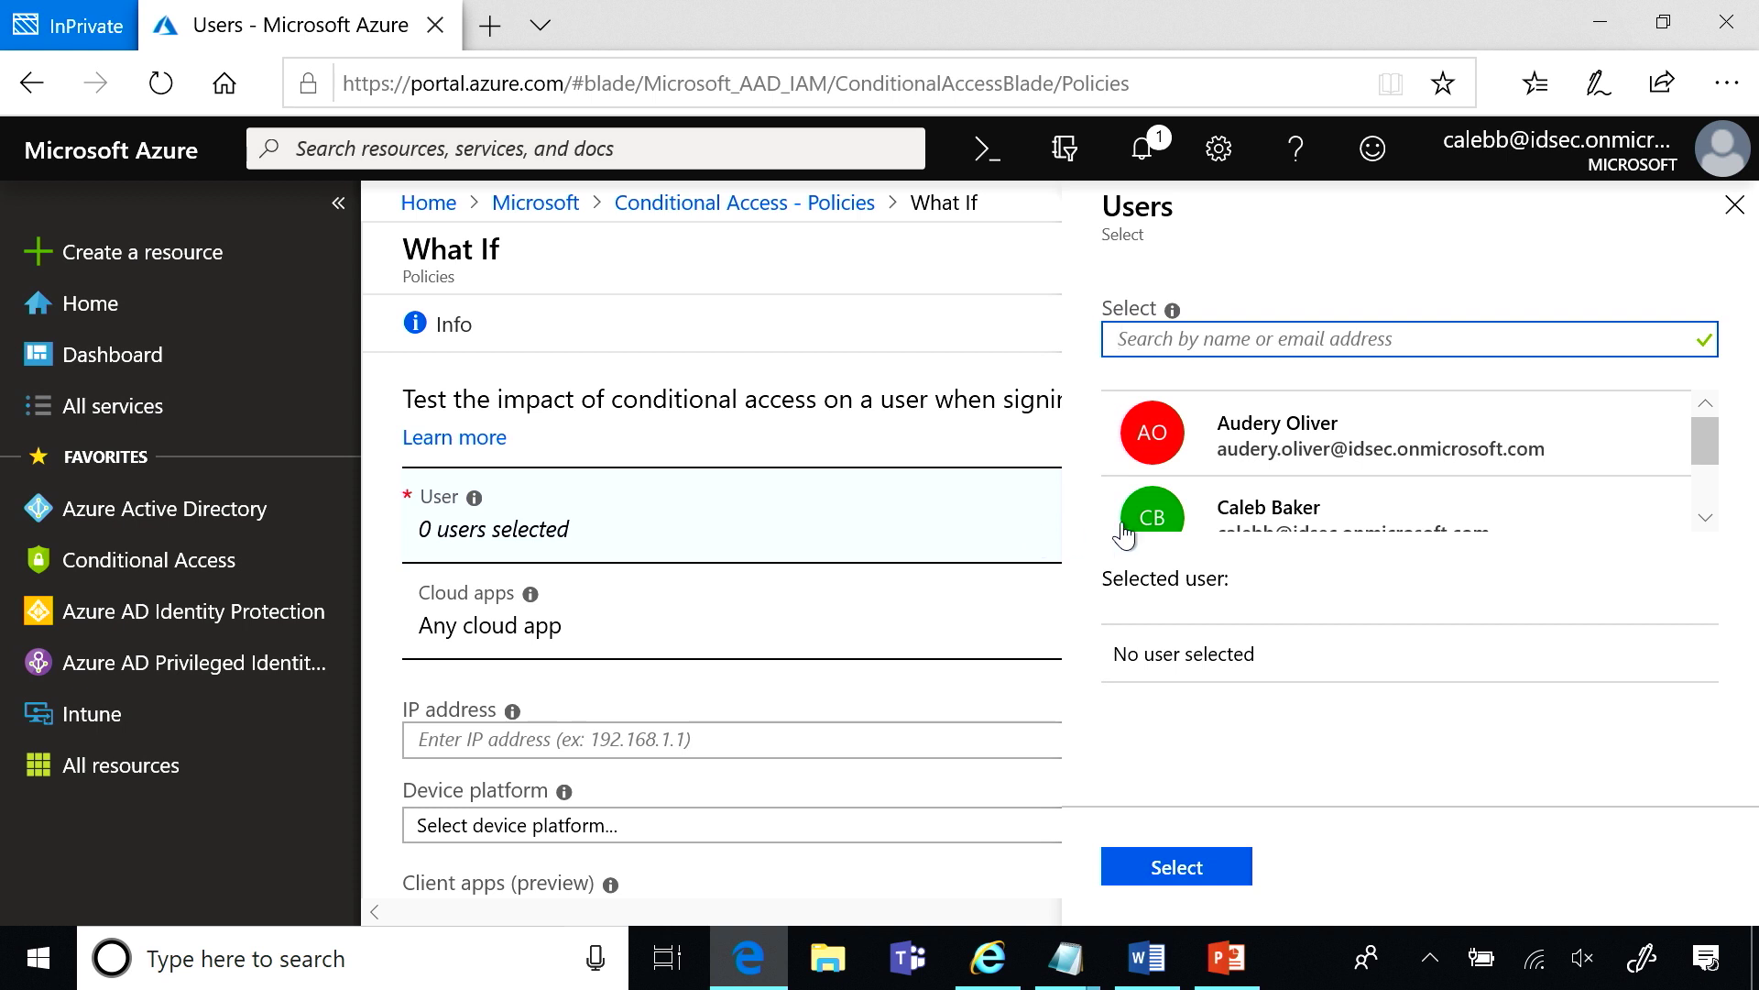
click(1386, 449)
click(1194, 869)
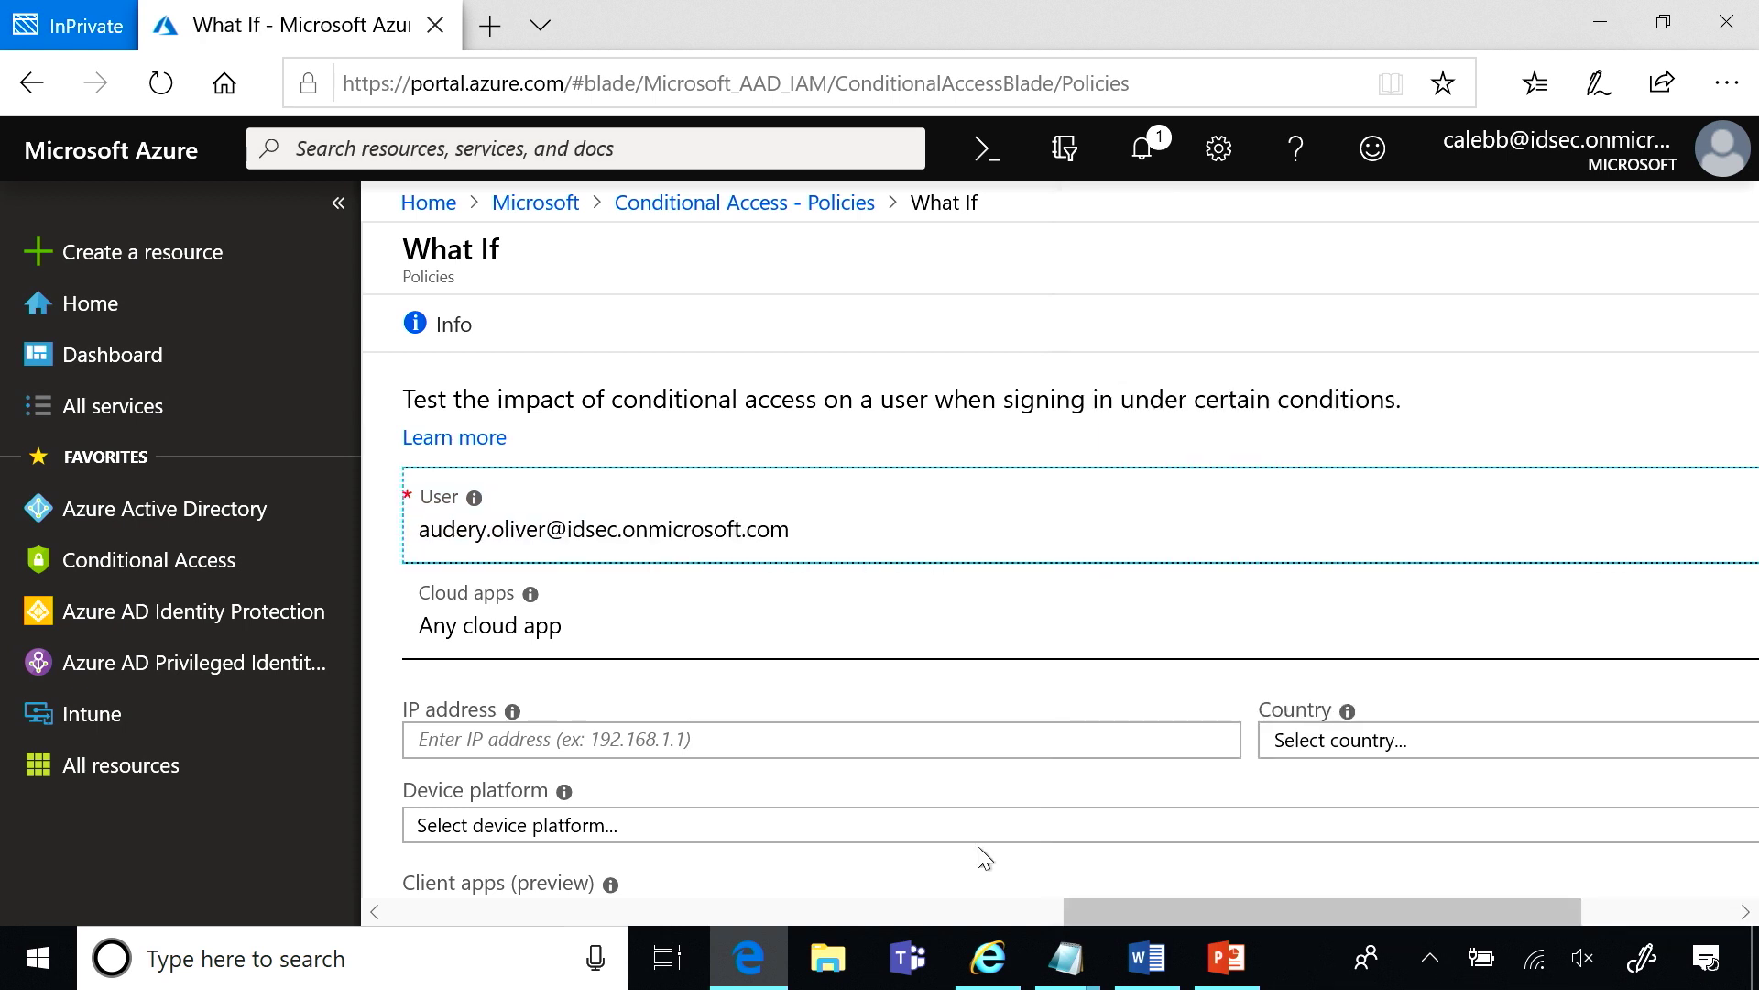
scroll(933, 845, down, 2)
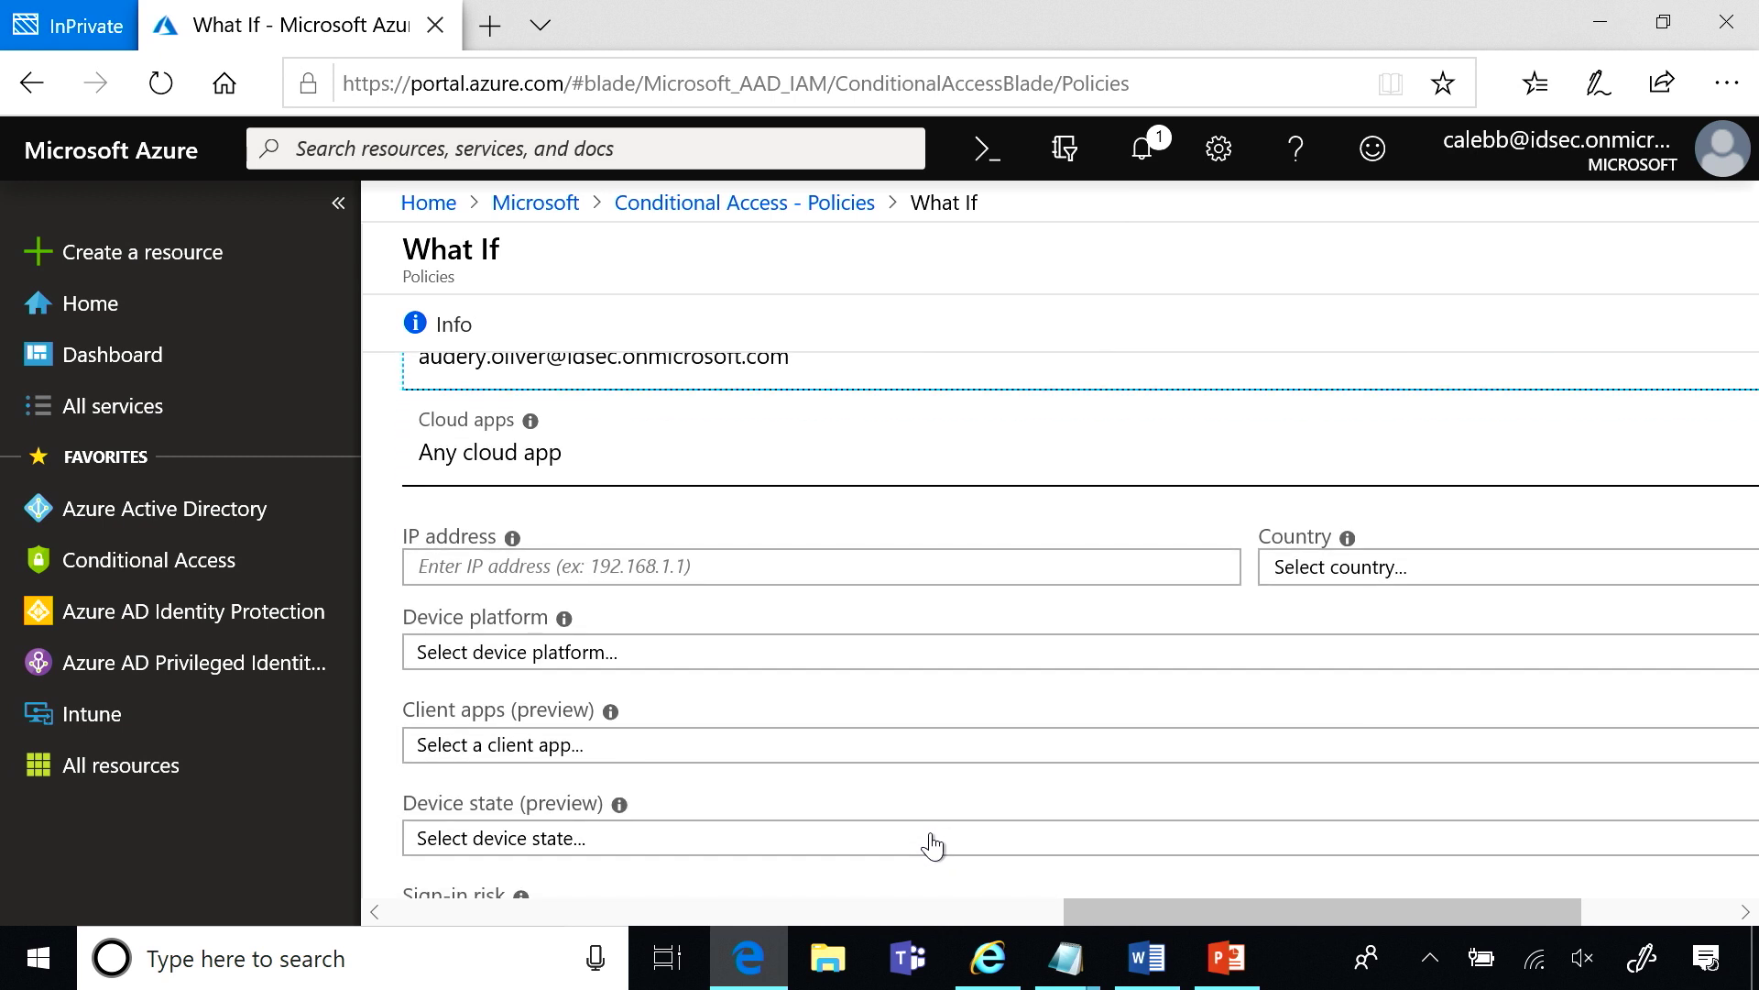
scroll(933, 845, down, 2)
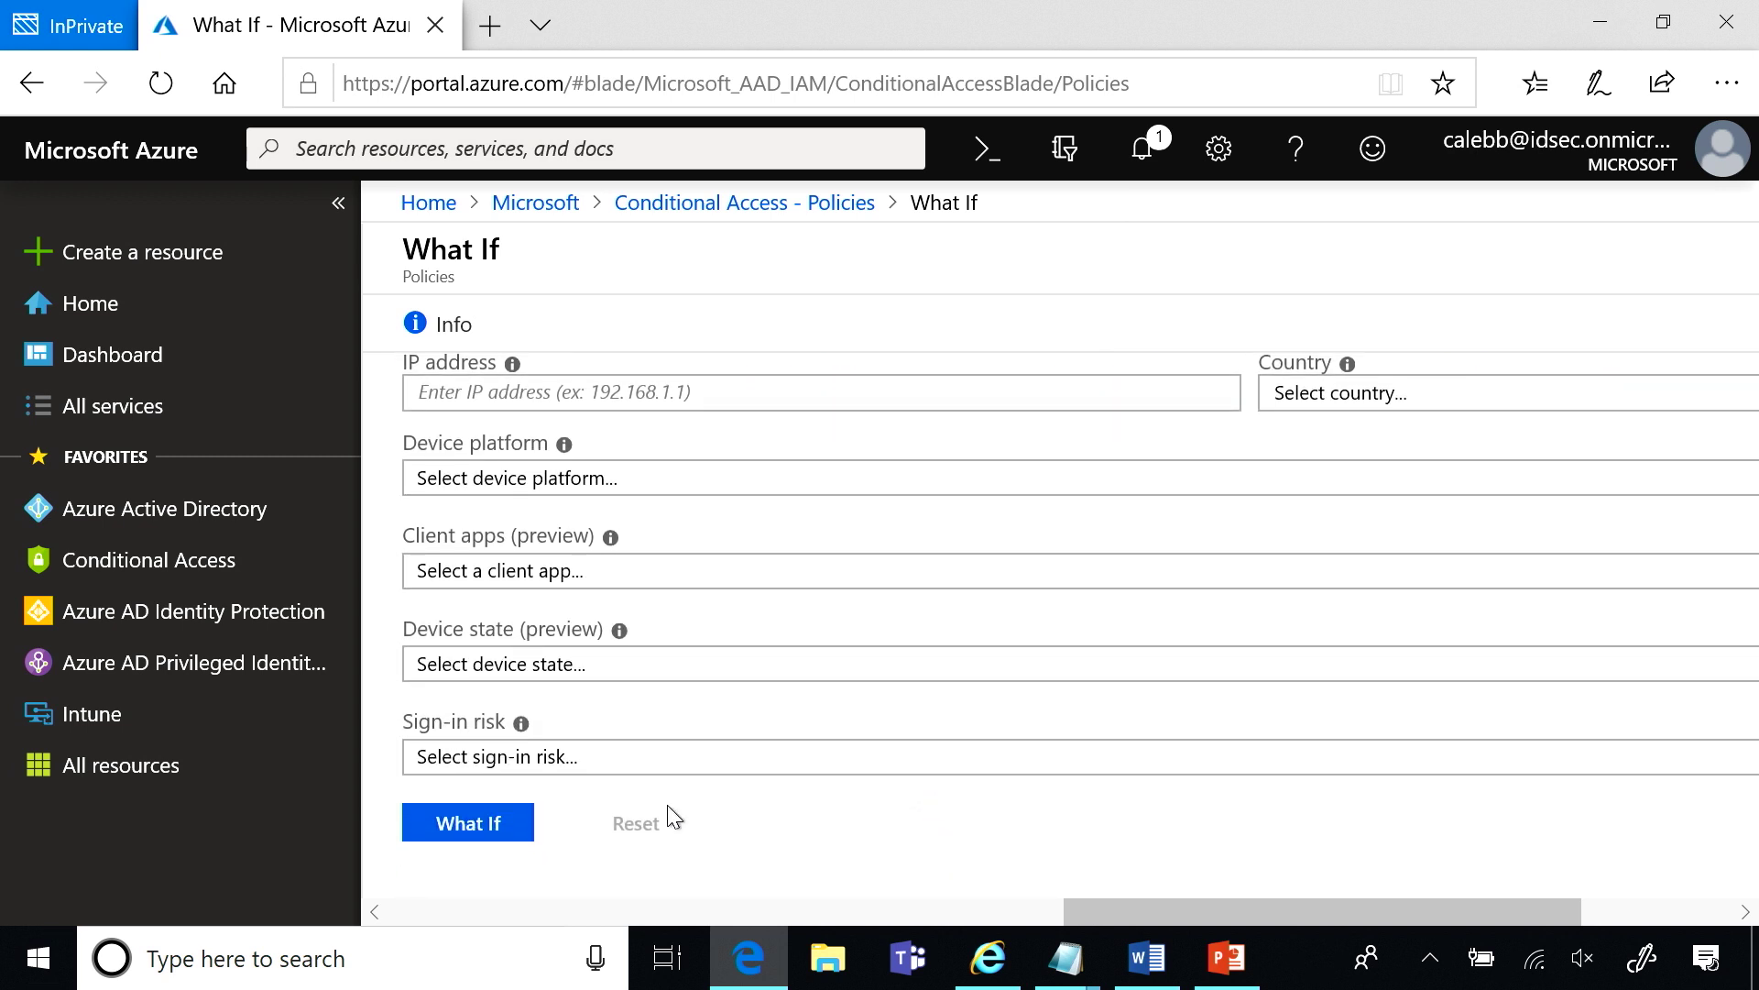
click(504, 830)
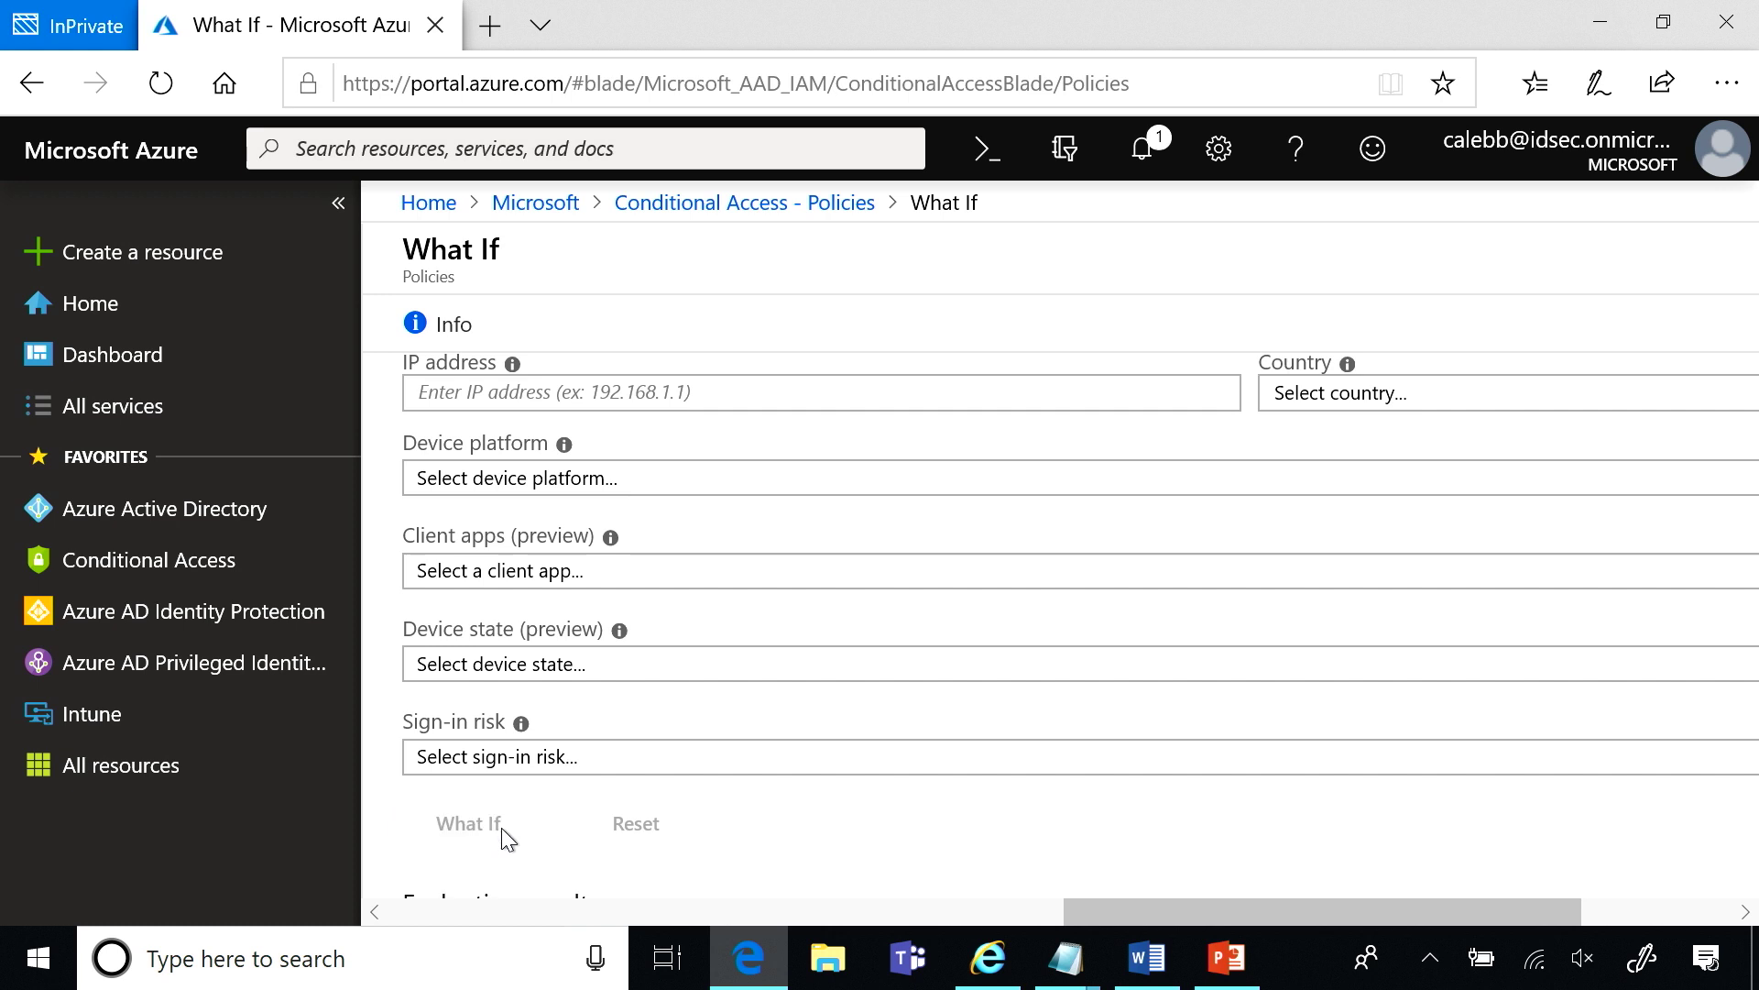
Scroll down the What If evaluation result to see which policies would apply.
scroll(504, 836, down, 3)
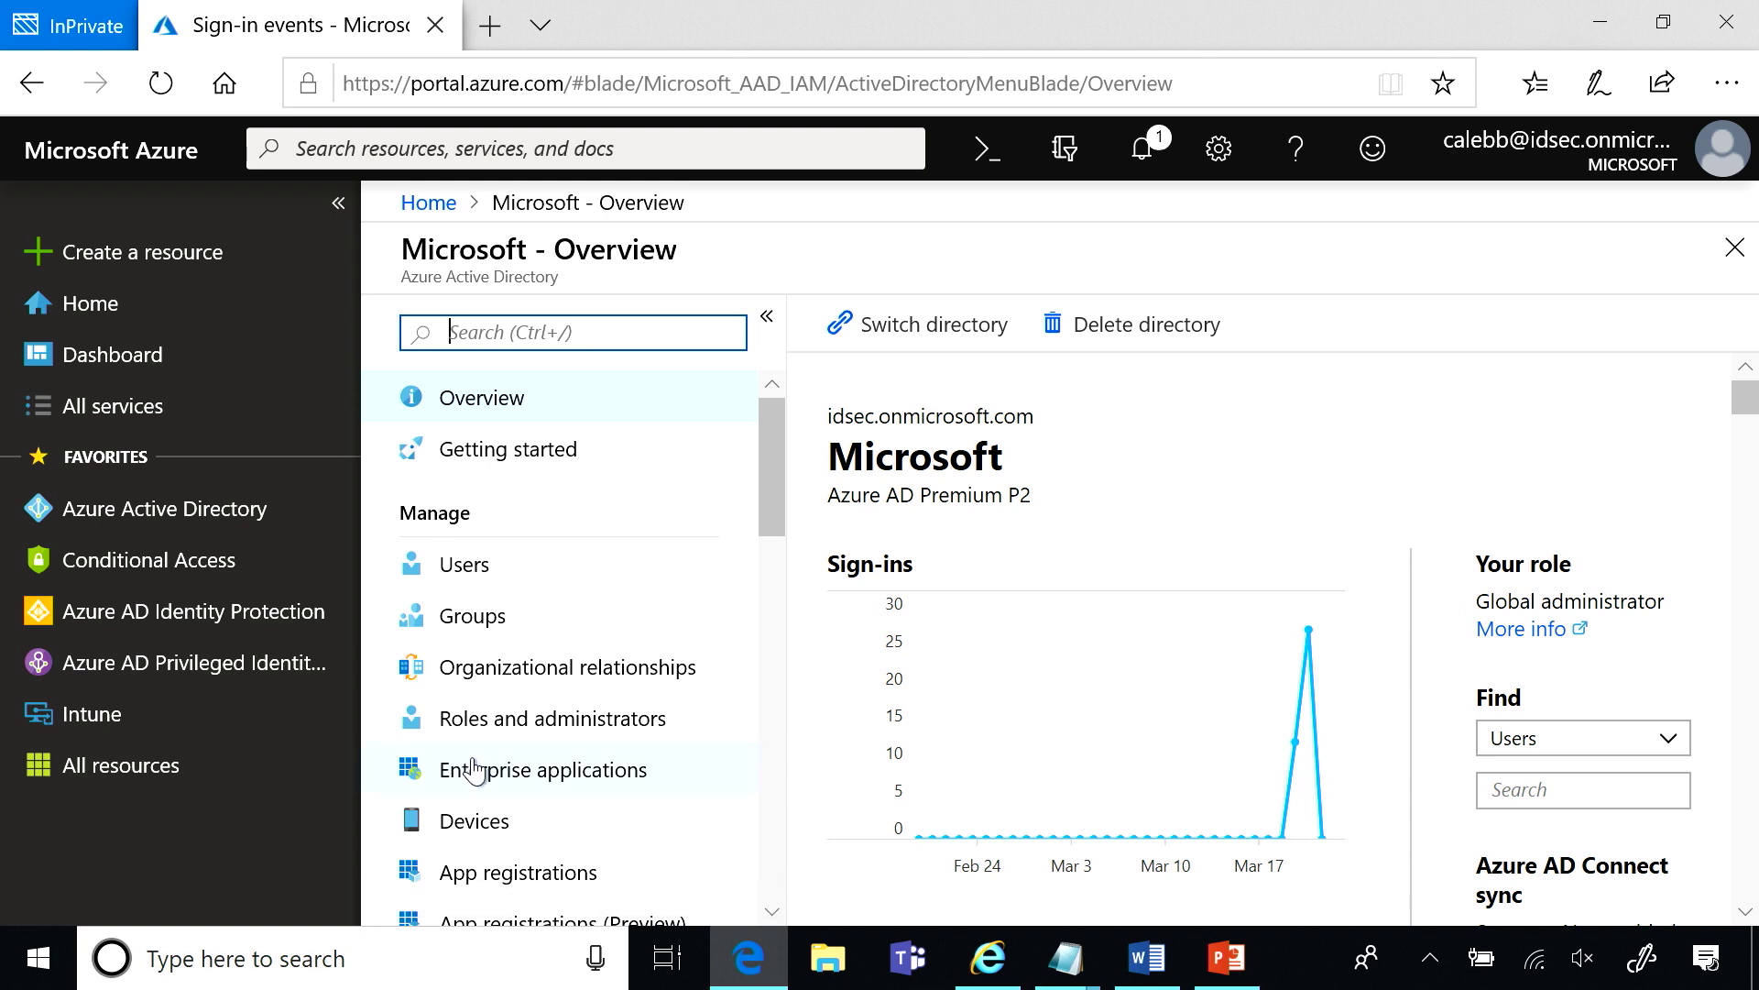
scroll(474, 770, down, 10)
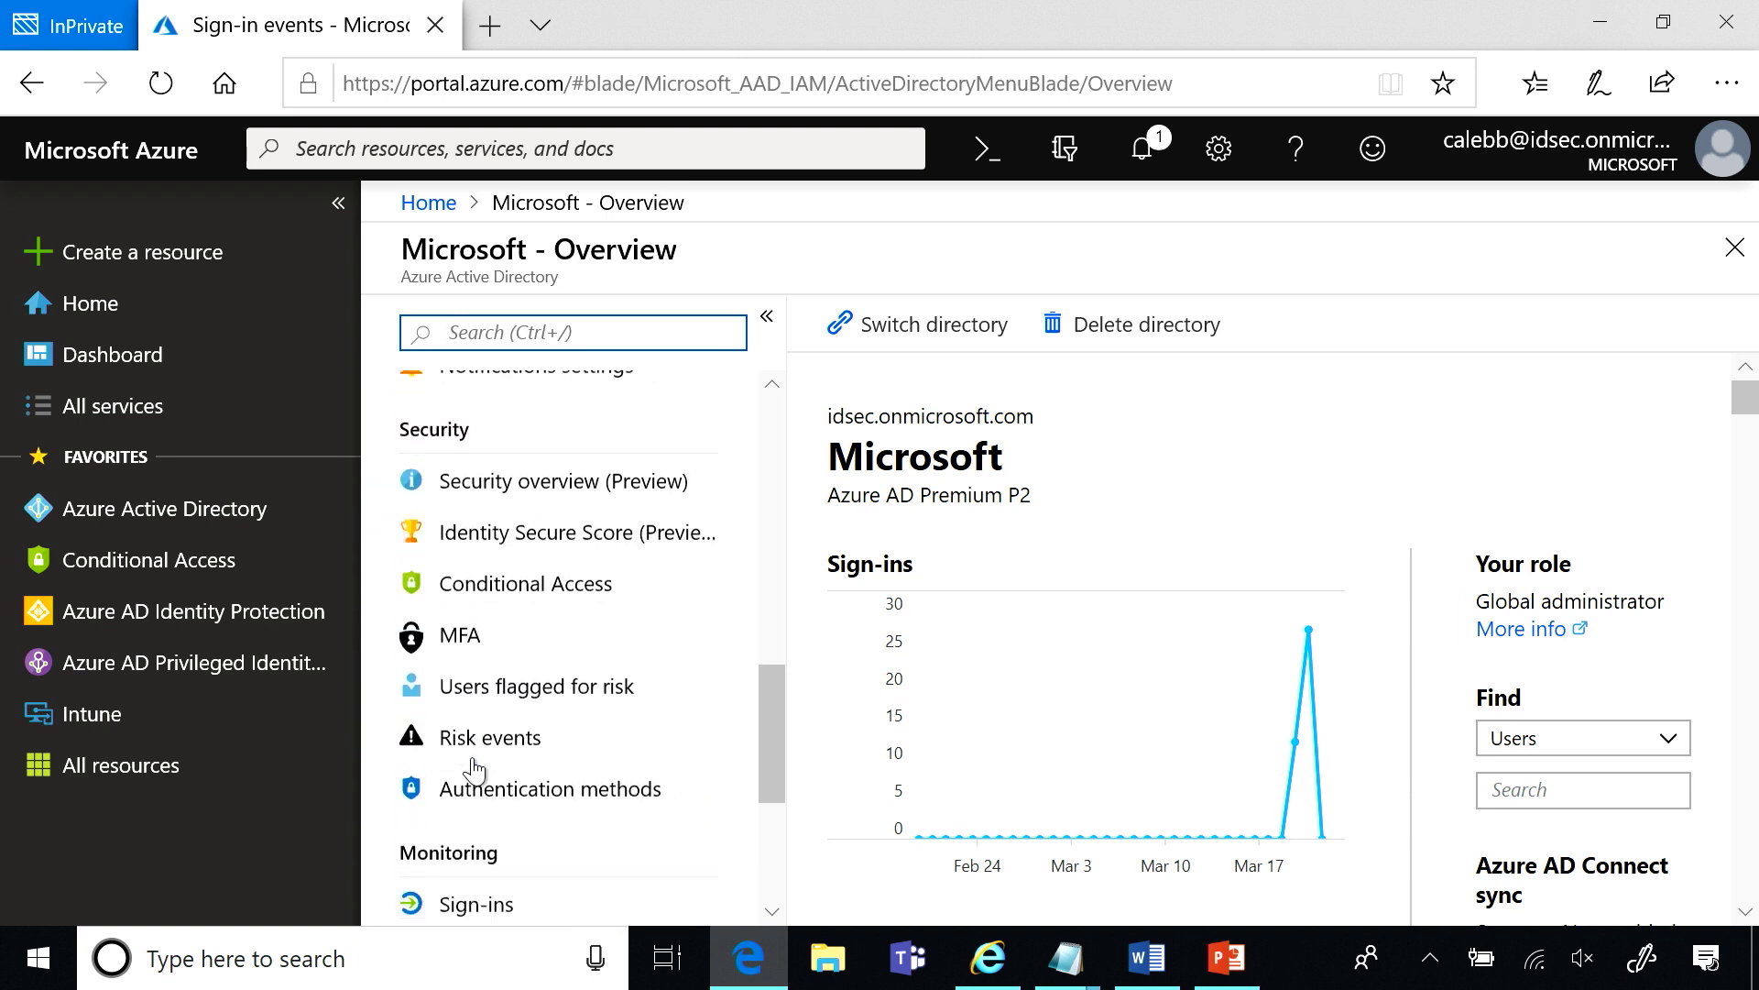
Open Sign-ins under Monitoring and filter Conditional Access to Failure over the last 7 days.
scroll(473, 770, down, 2)
click(494, 830)
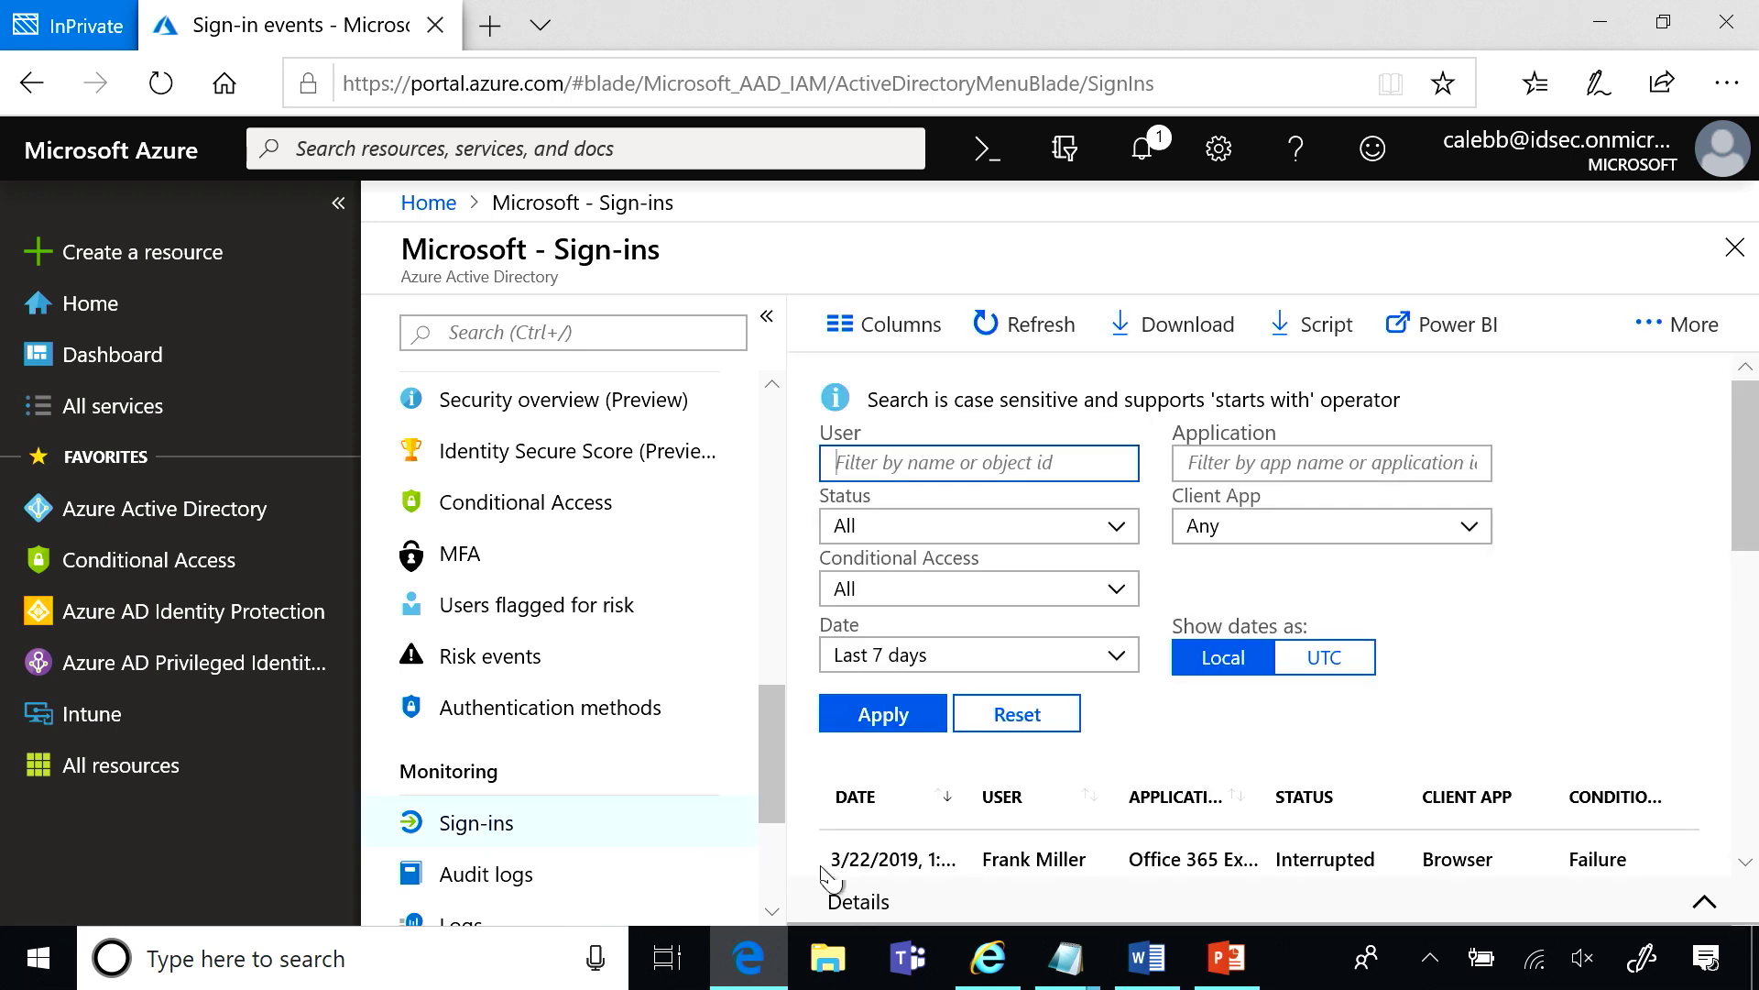
click(1117, 594)
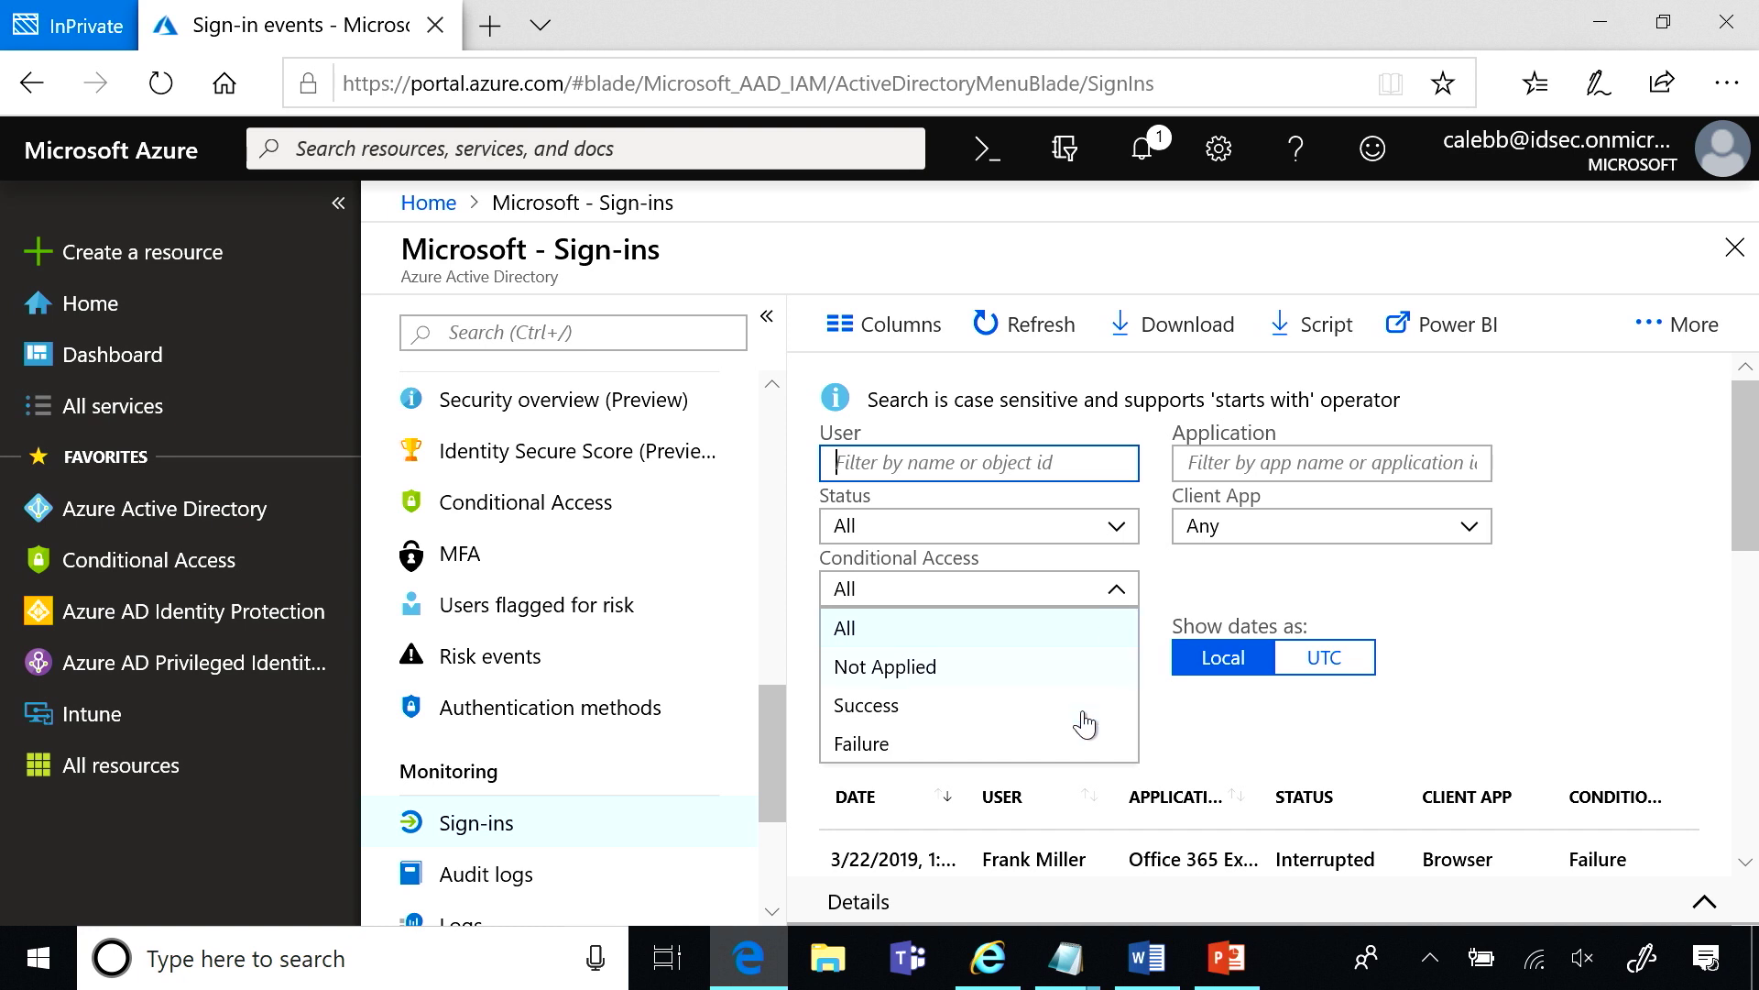
click(1068, 746)
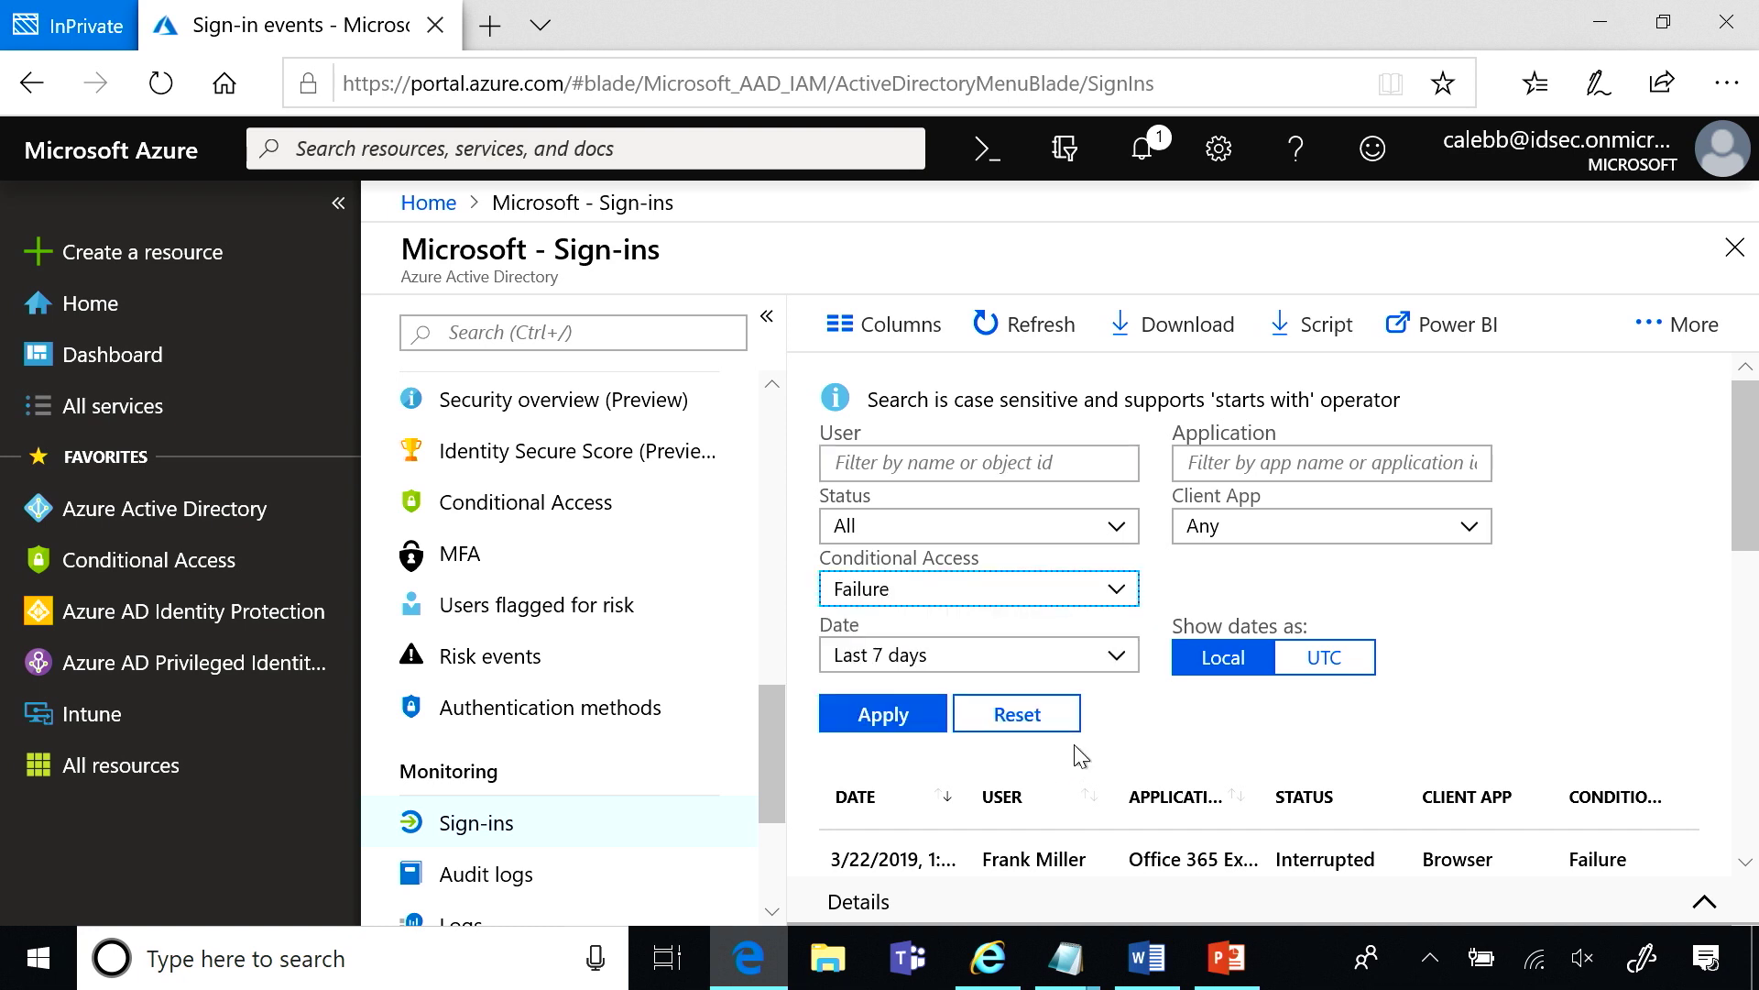
click(905, 718)
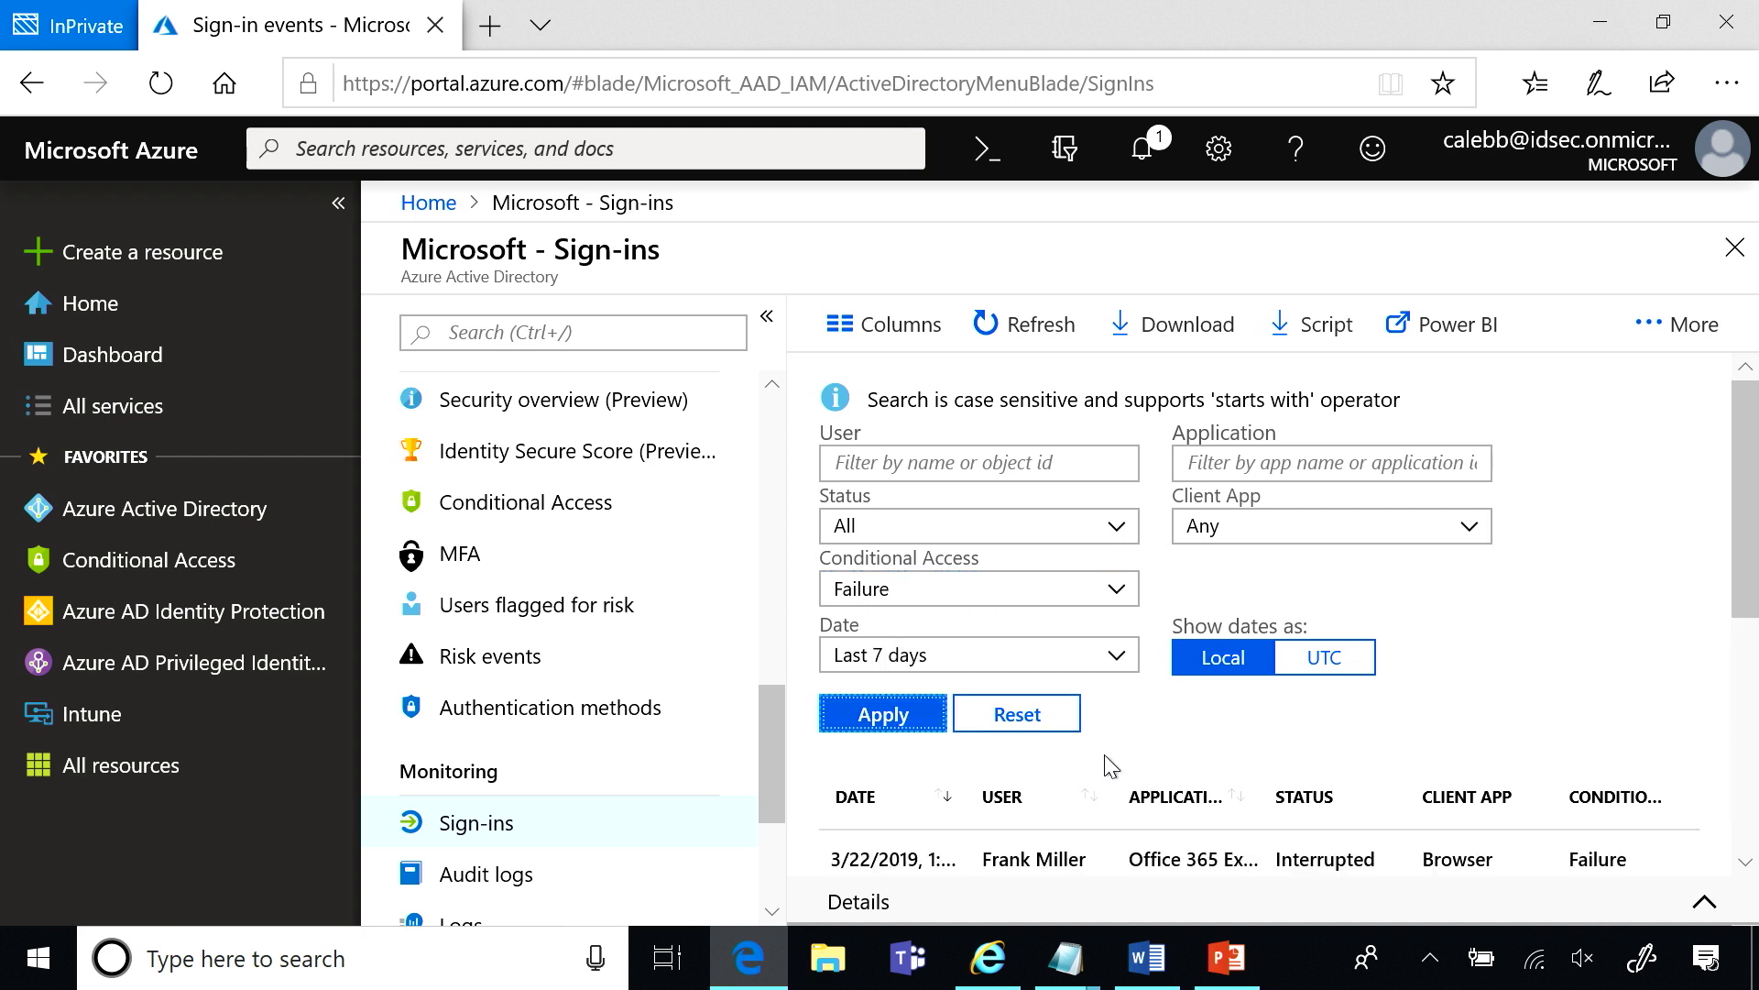
Review the interrupted Exchange Online sign-in's Basic info and failed Conditional Access policies, then close its details.
click(1101, 859)
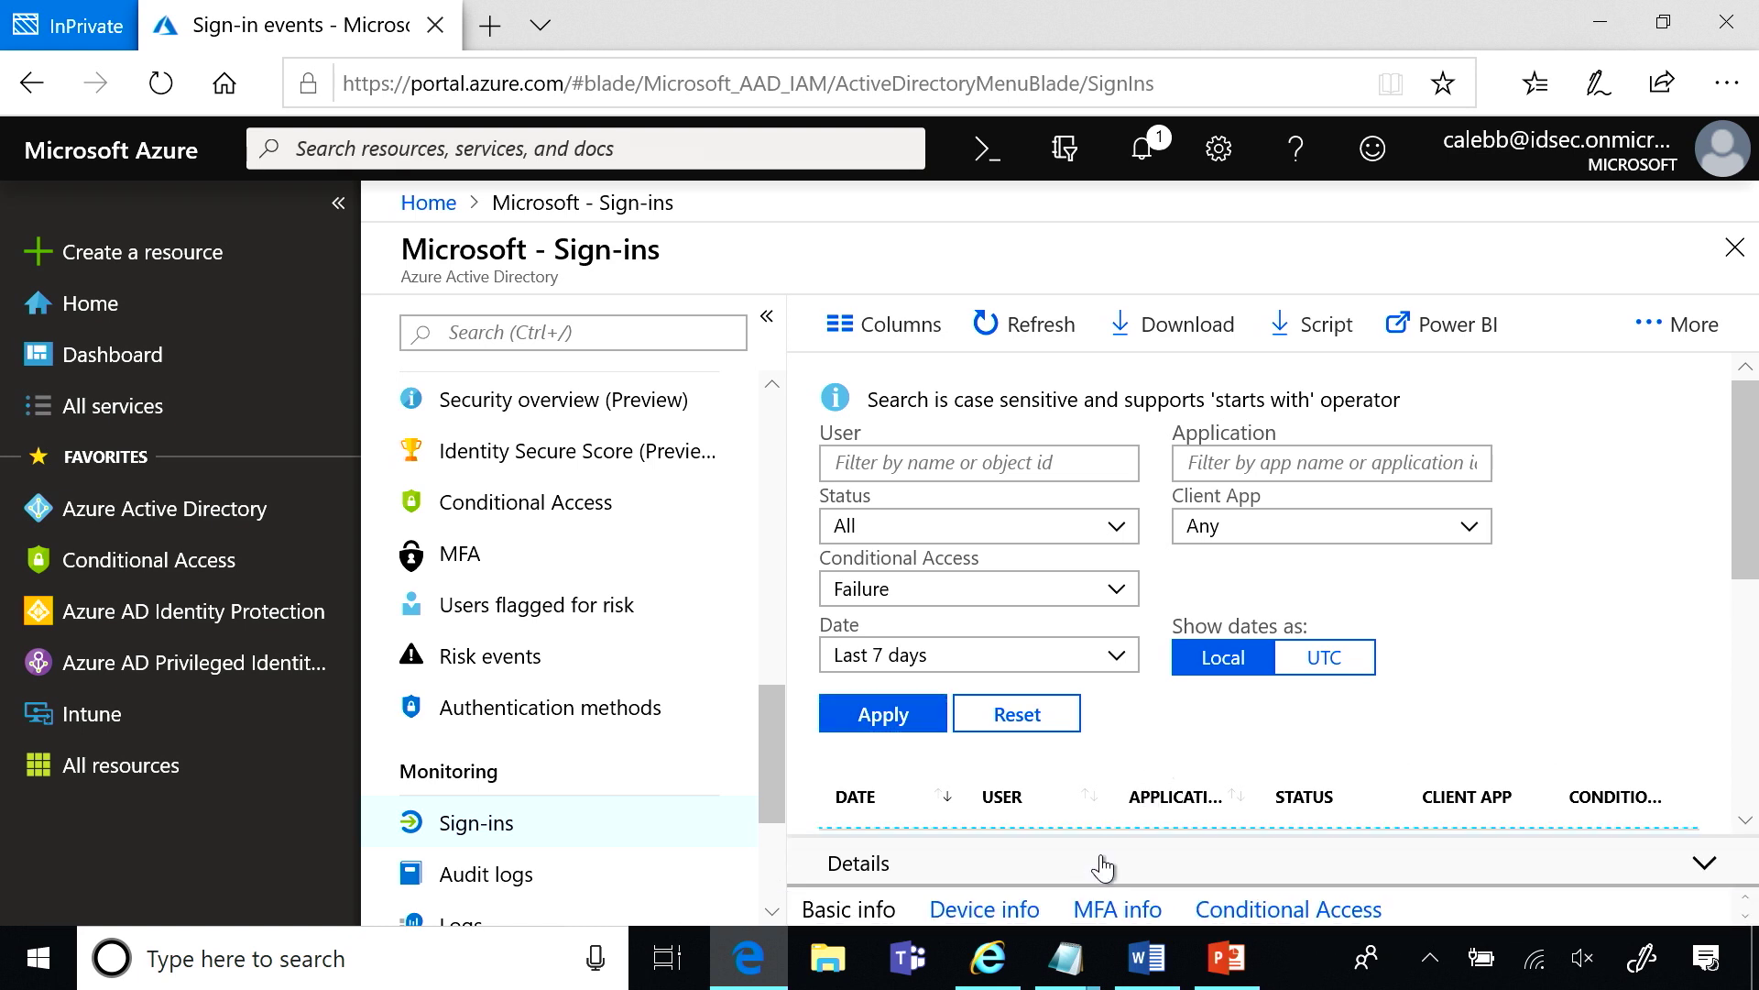
drag(1099, 837, 1407, 520)
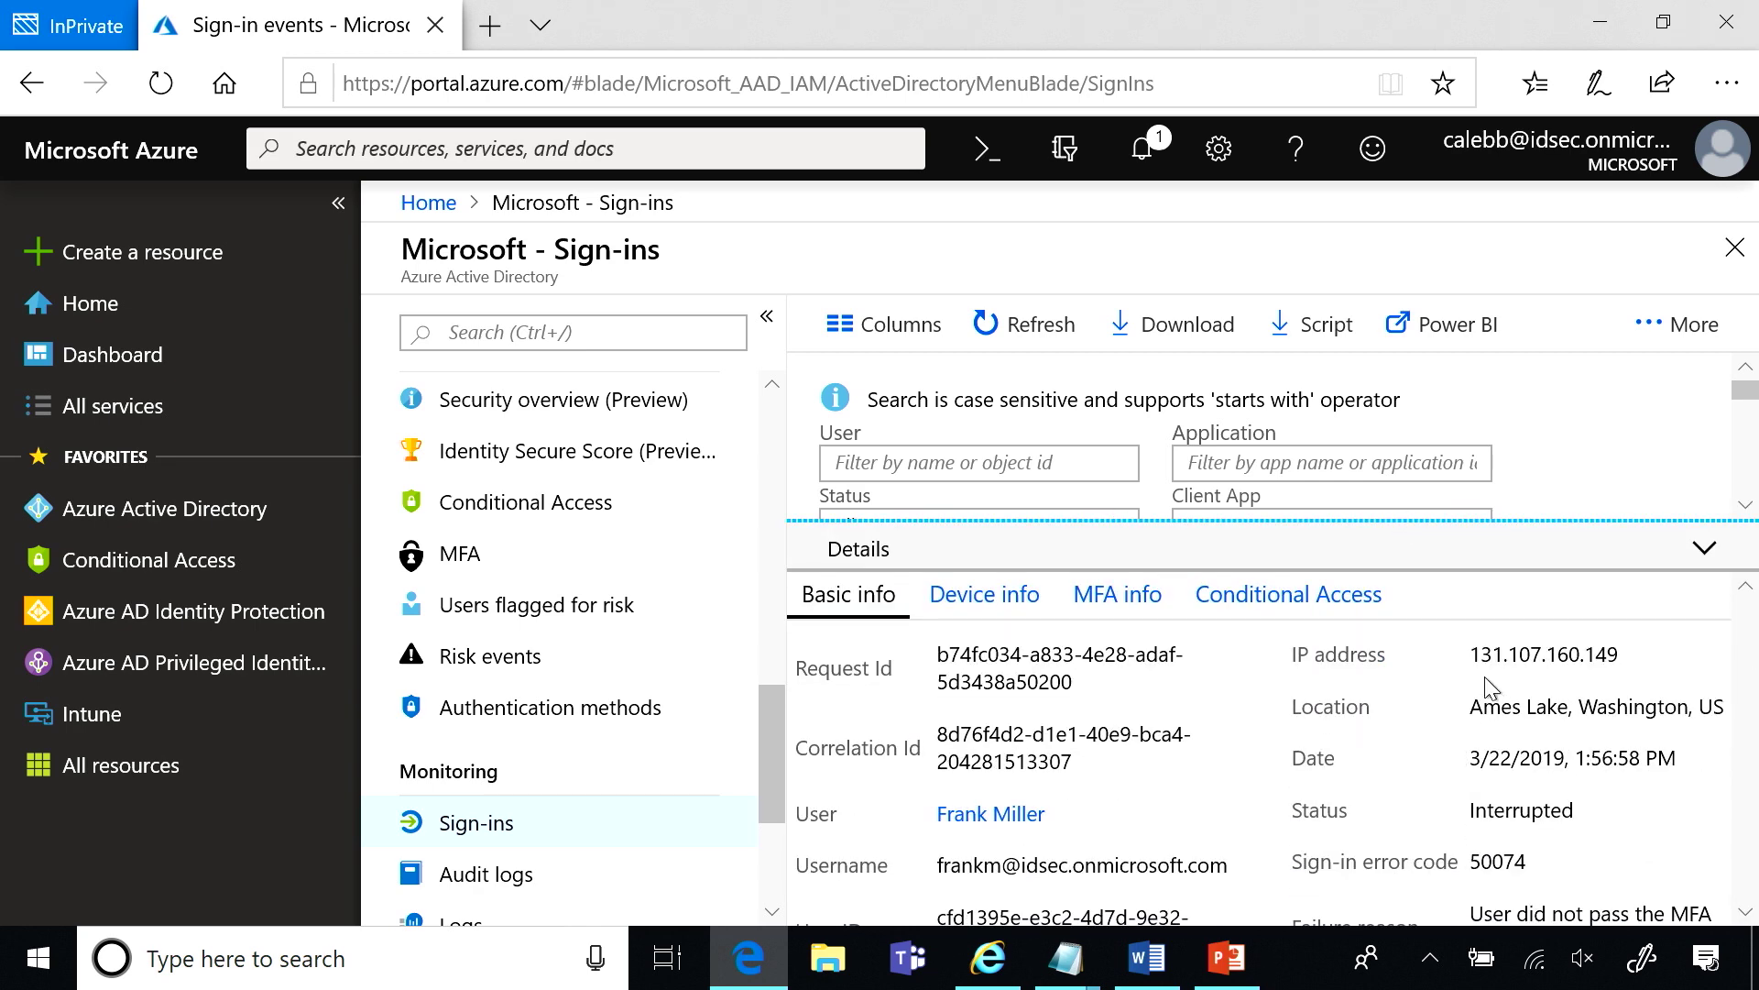
scroll(1489, 699, down, 2)
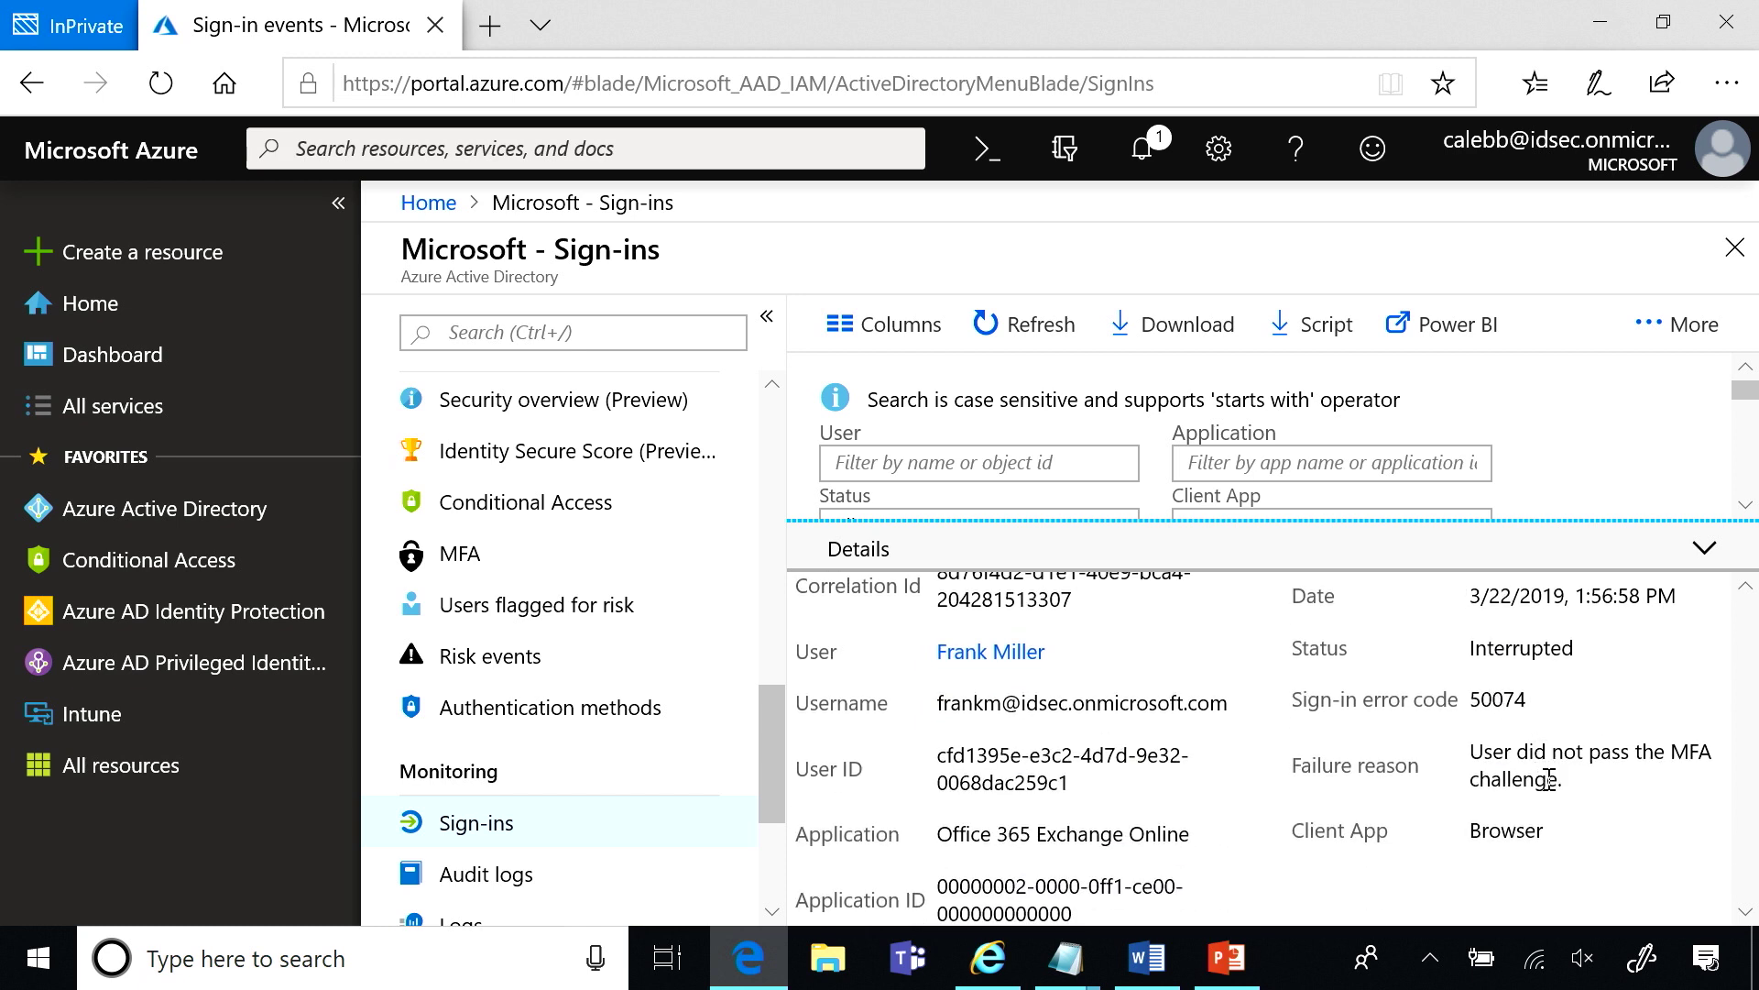
scroll(1548, 779, up, 3)
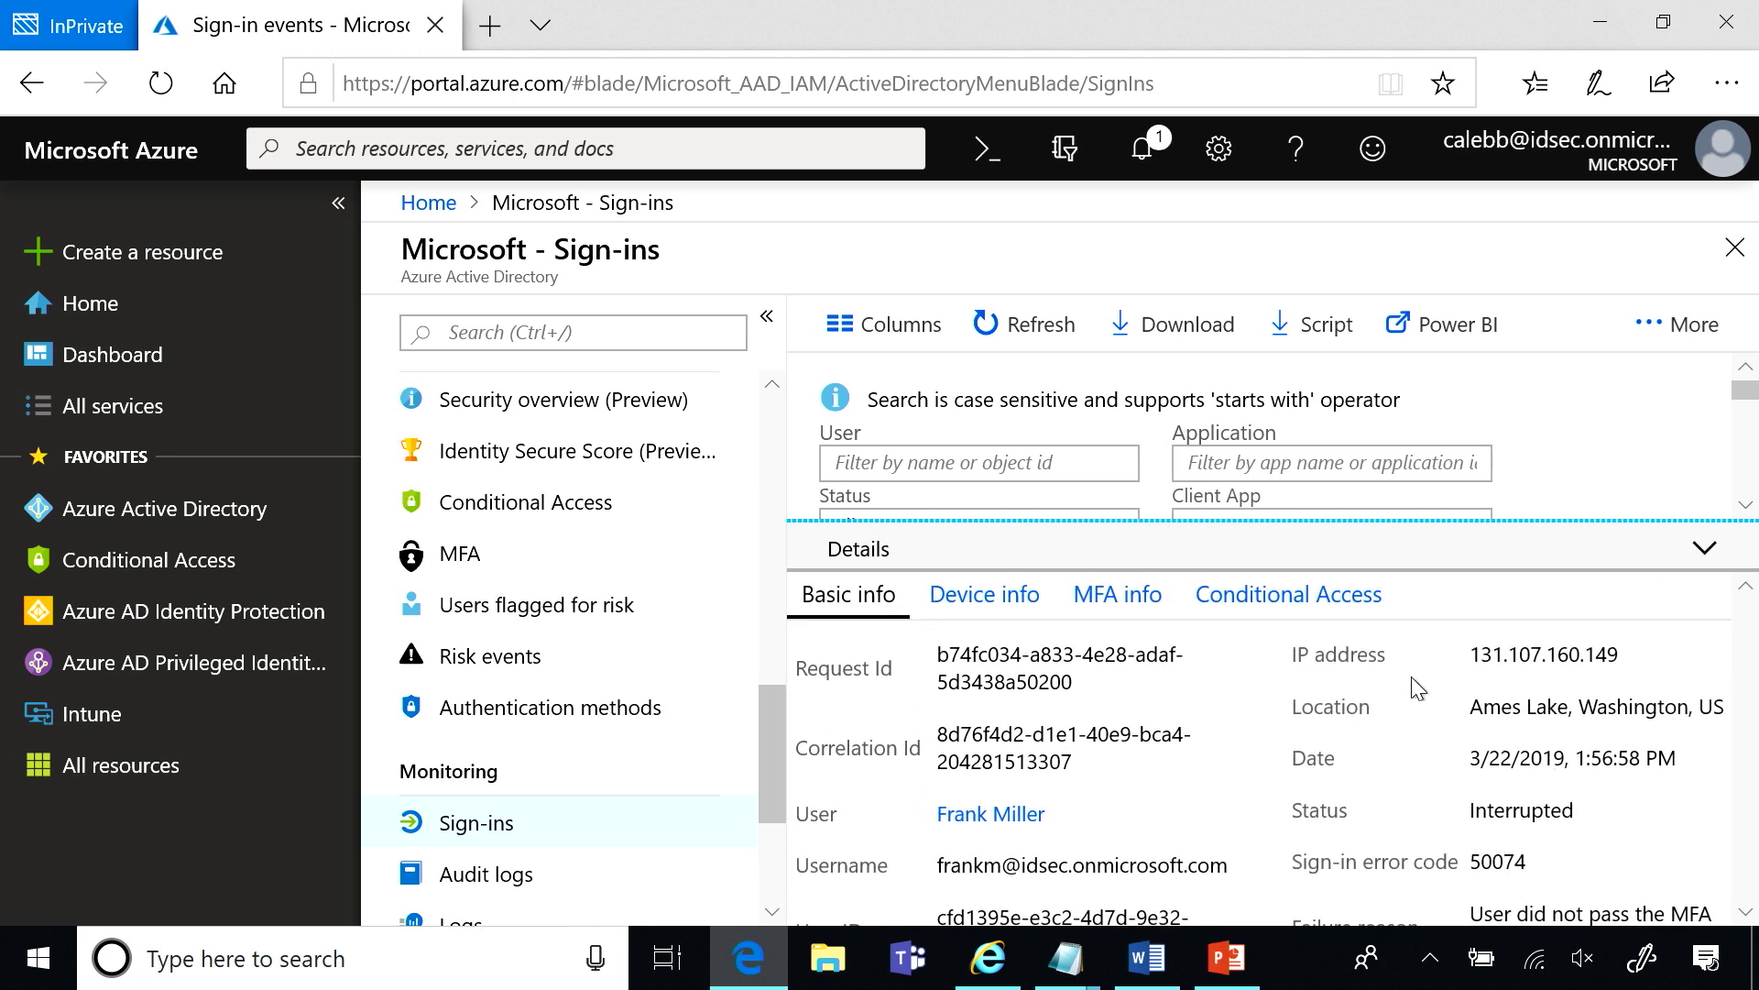
click(1246, 607)
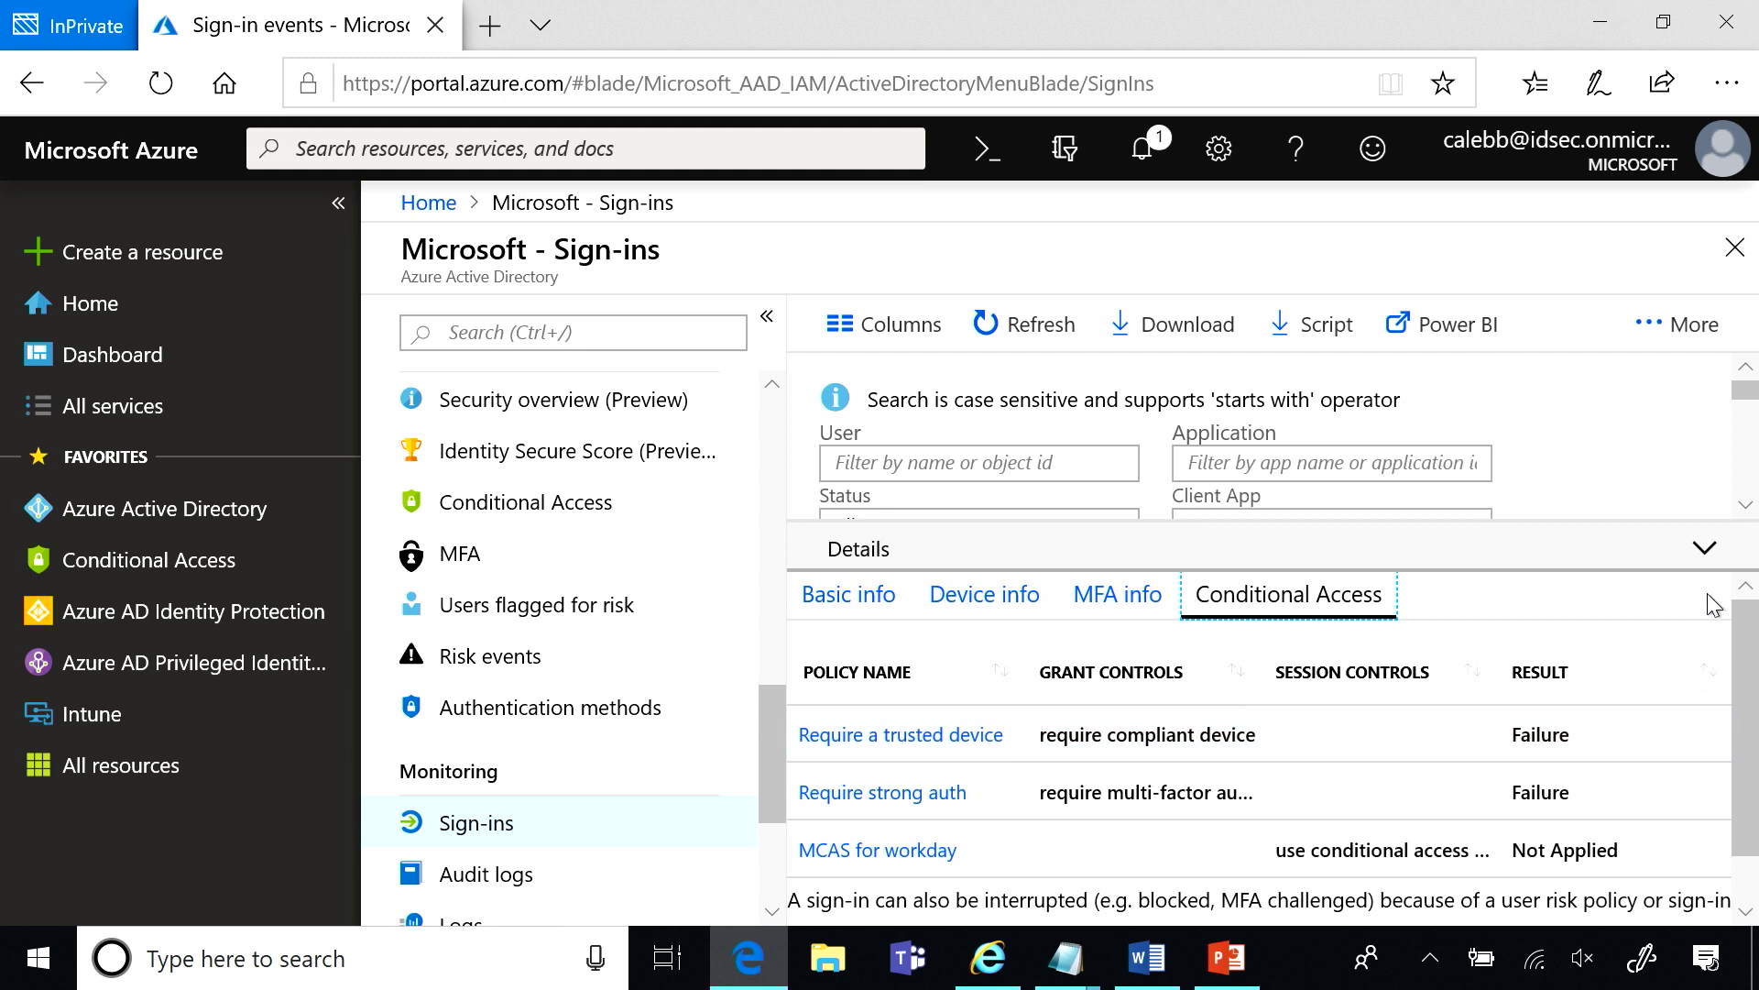
click(1704, 550)
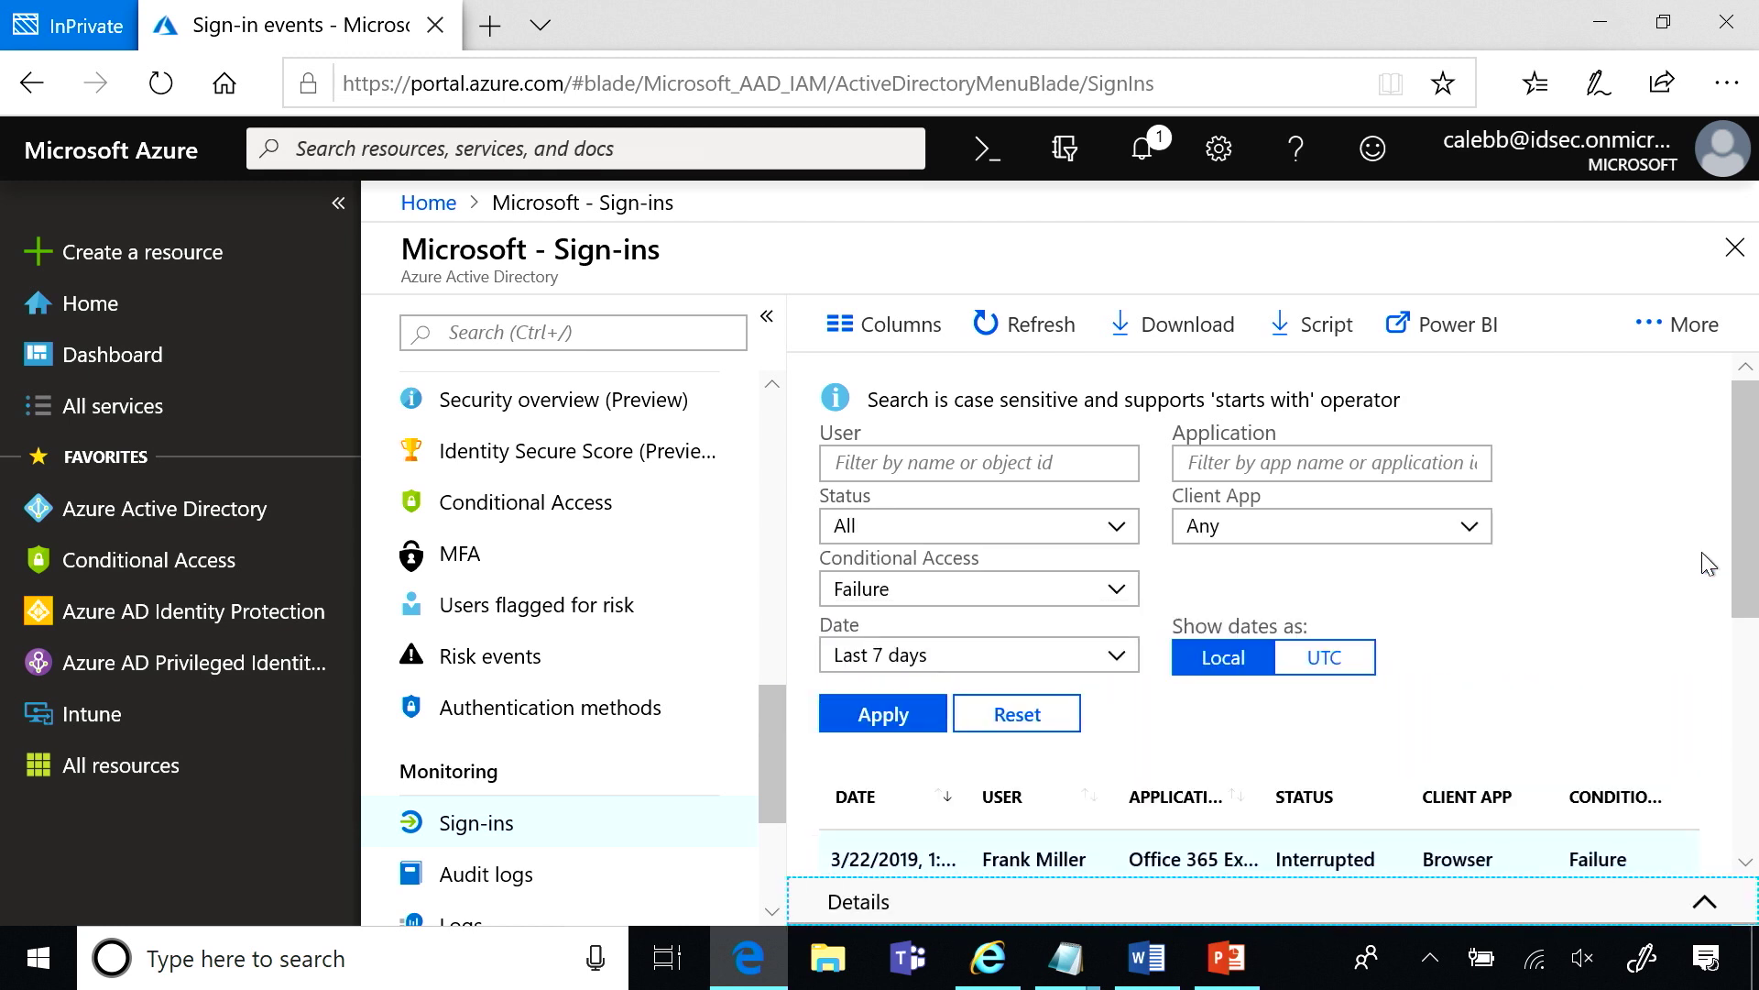
Reset the sign-in filters and filter Client App to Other clients.
click(1048, 718)
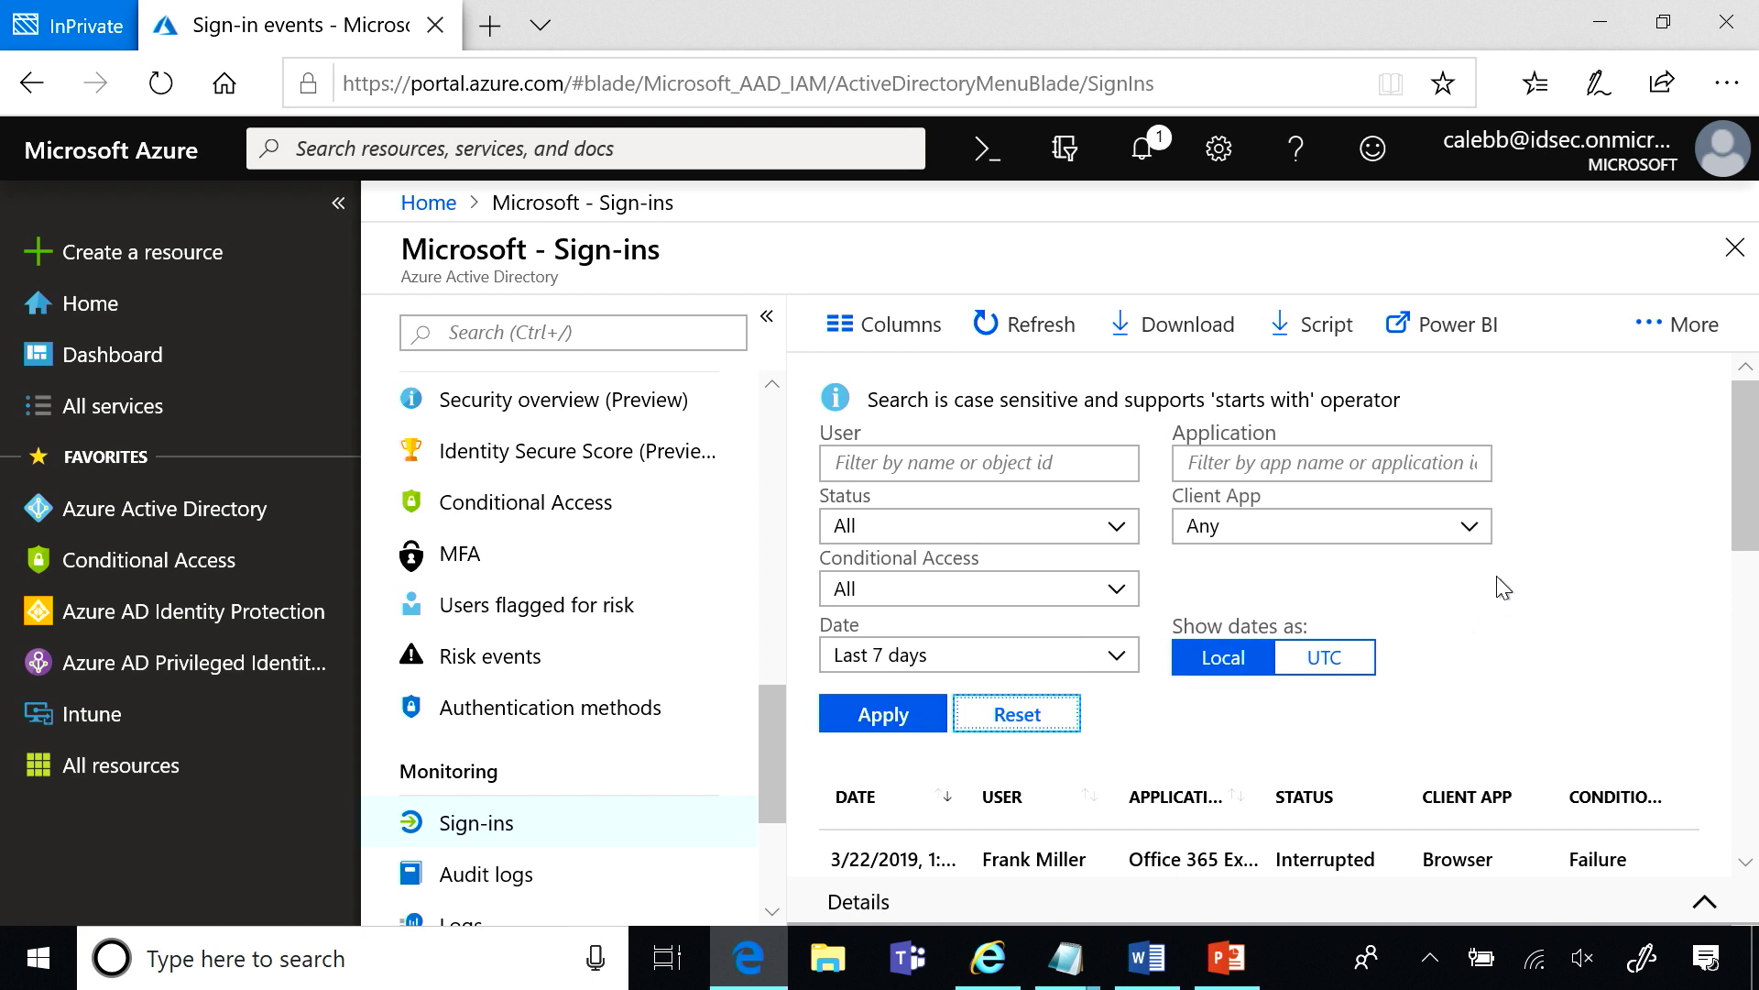
click(1469, 529)
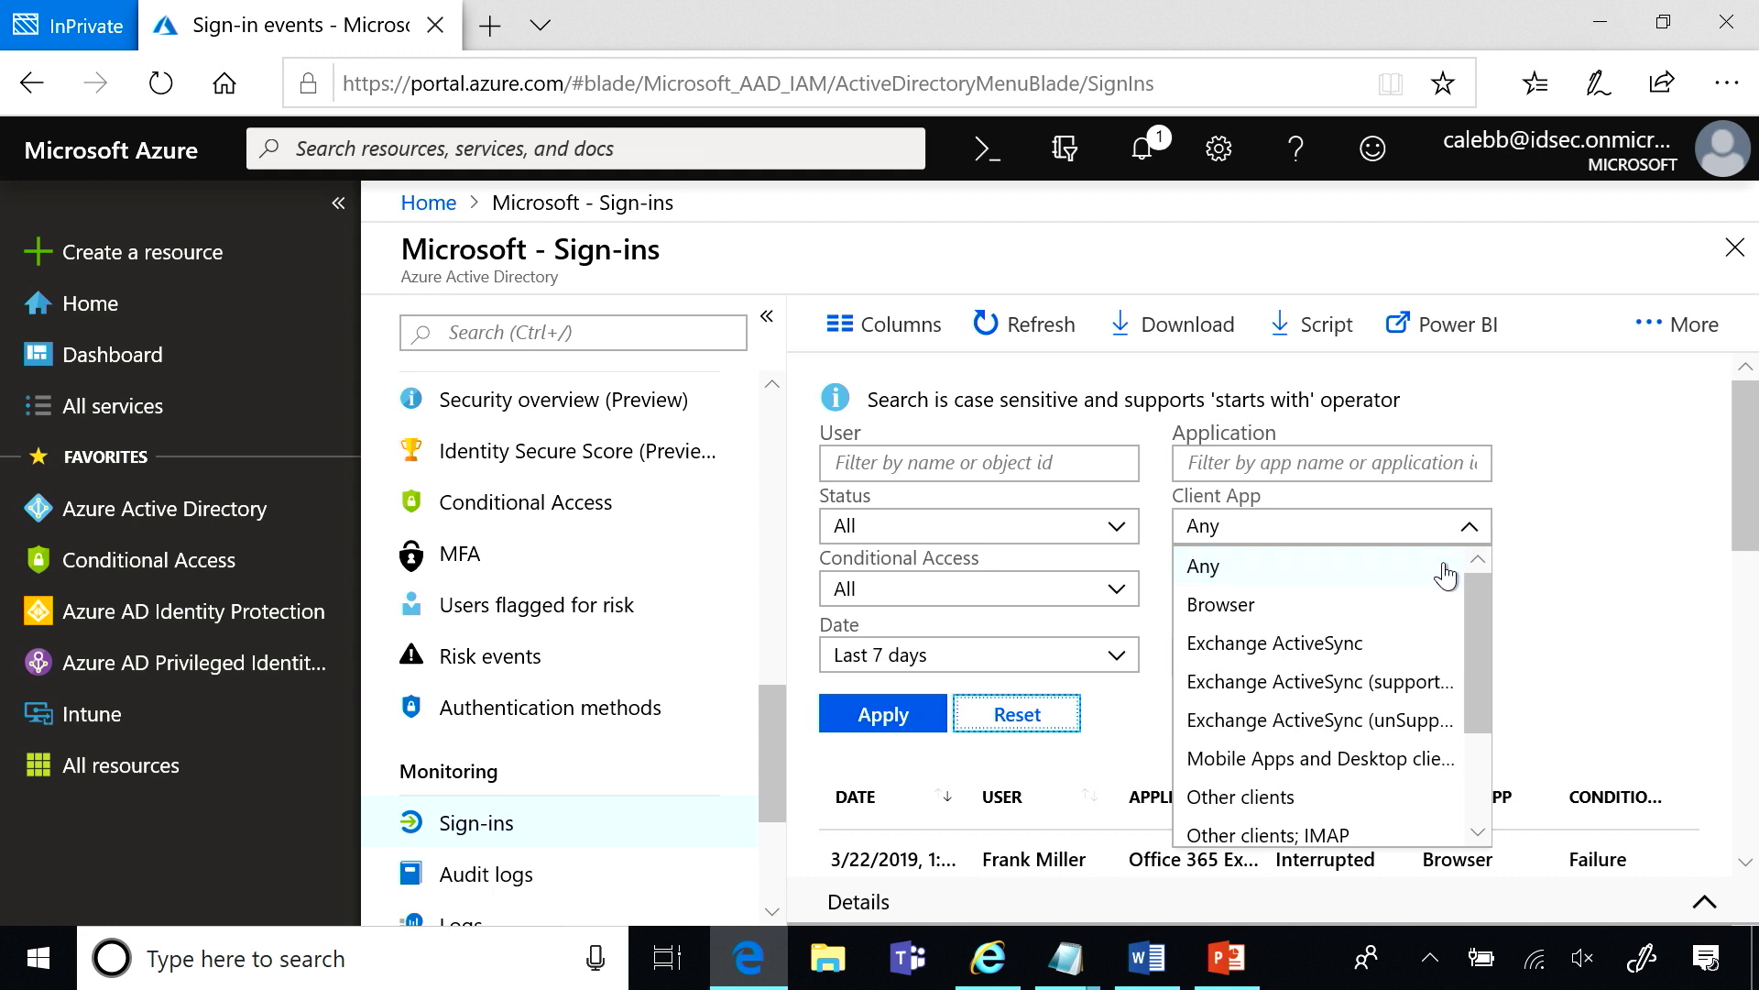
click(1388, 807)
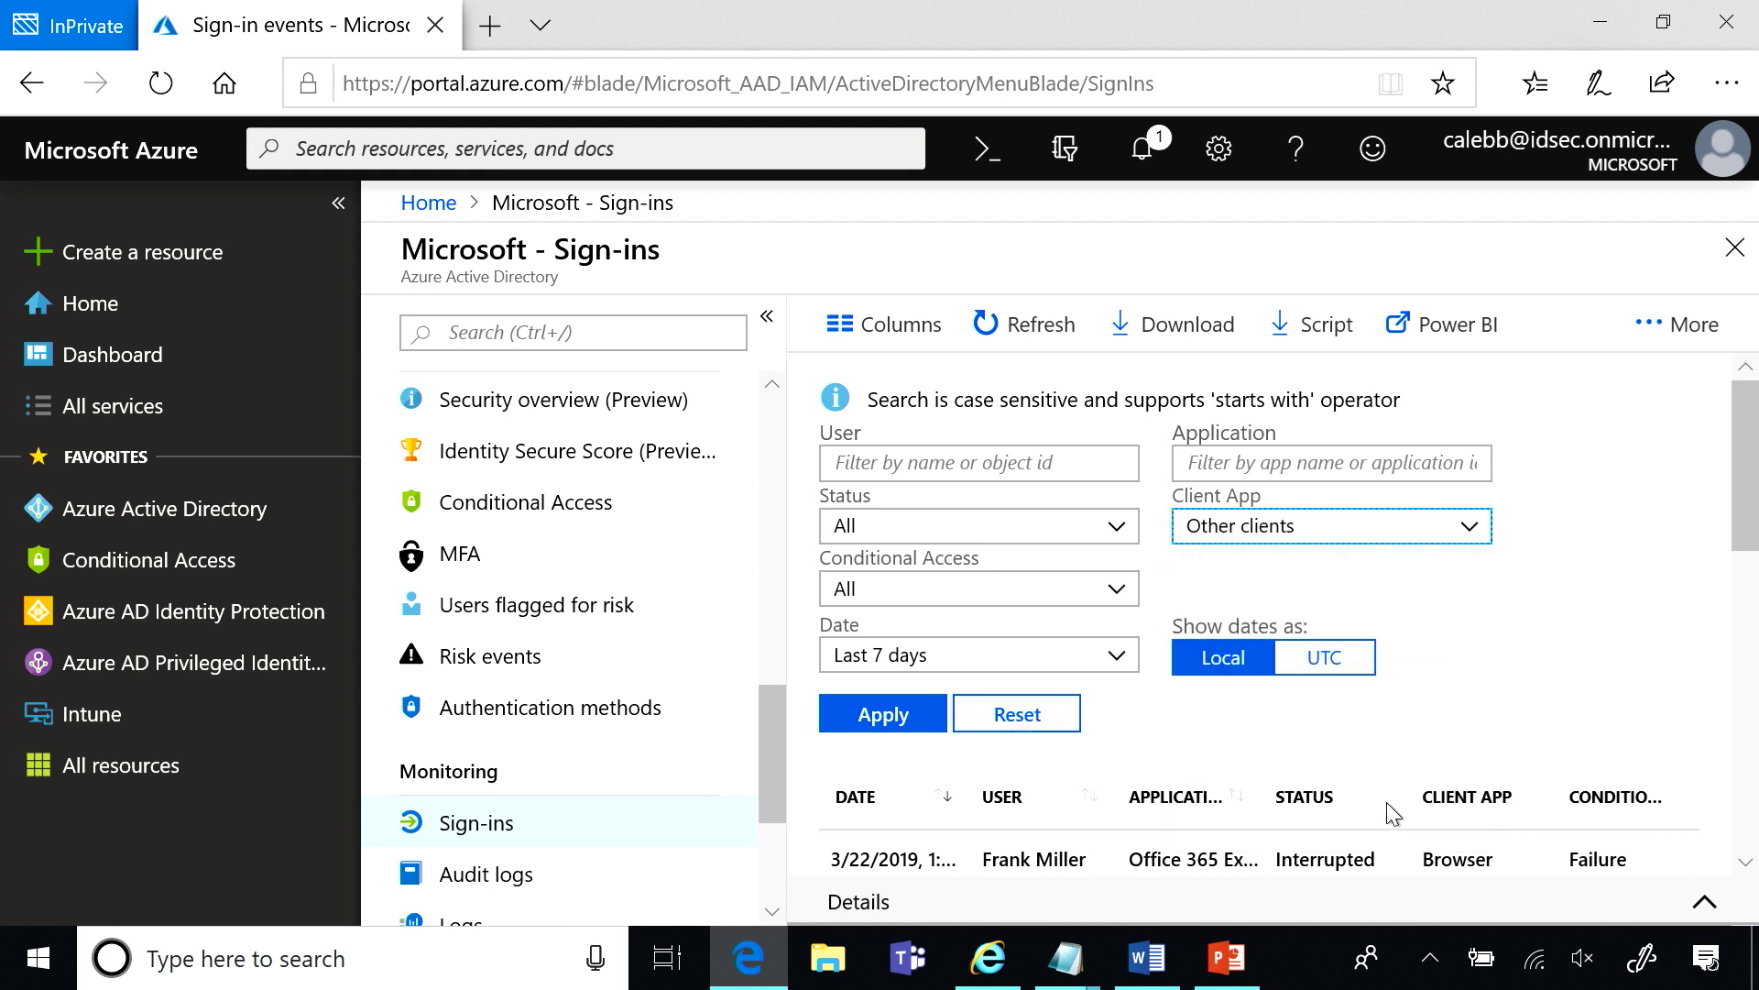
click(885, 724)
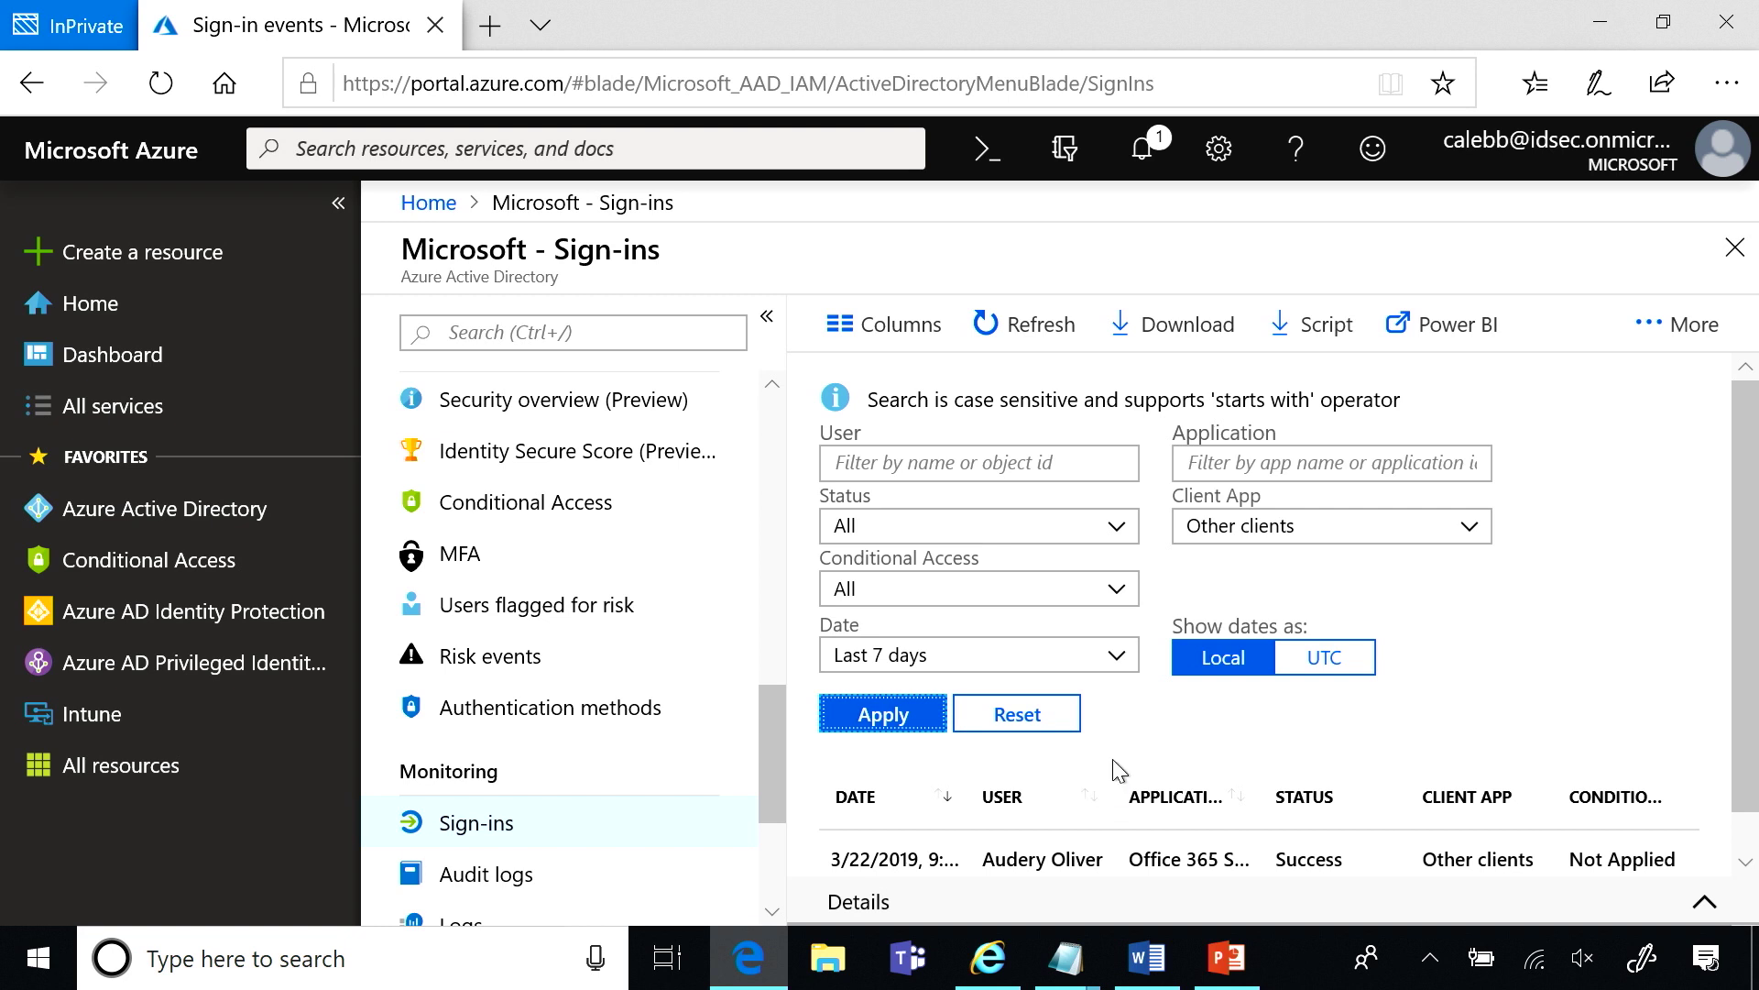
Open the successful legacy-client sign-in and review its Basic info, with no policies applied.
click(1109, 850)
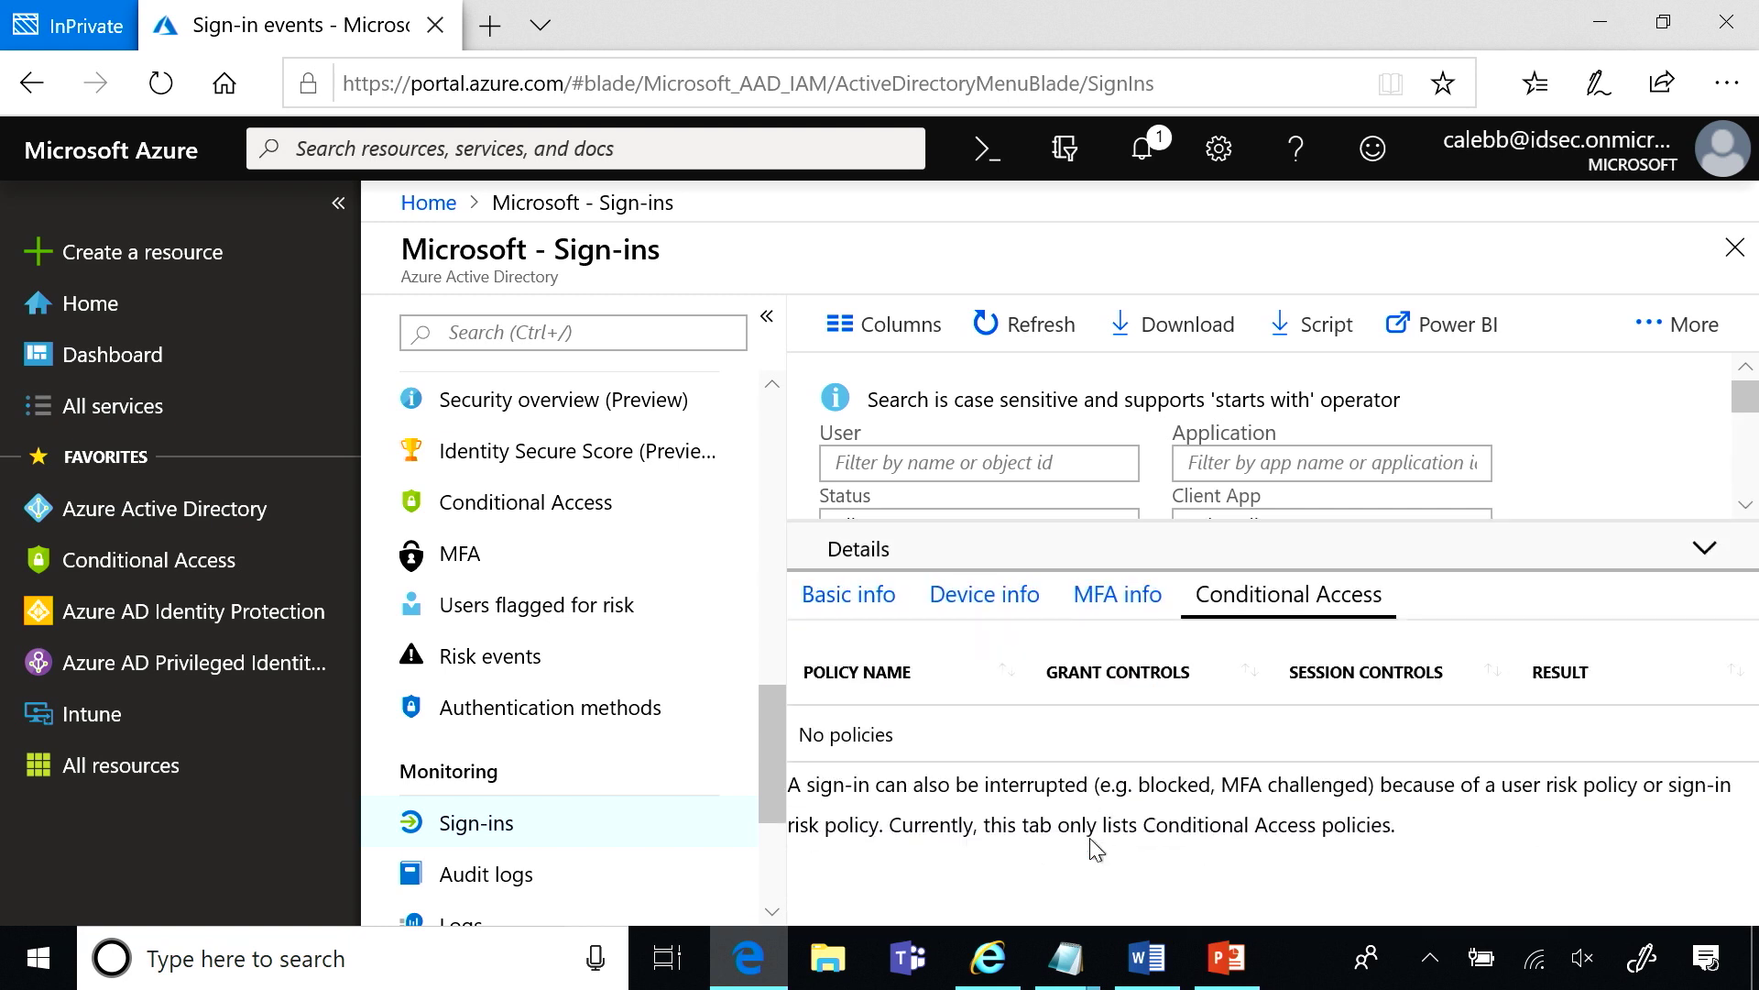
click(862, 606)
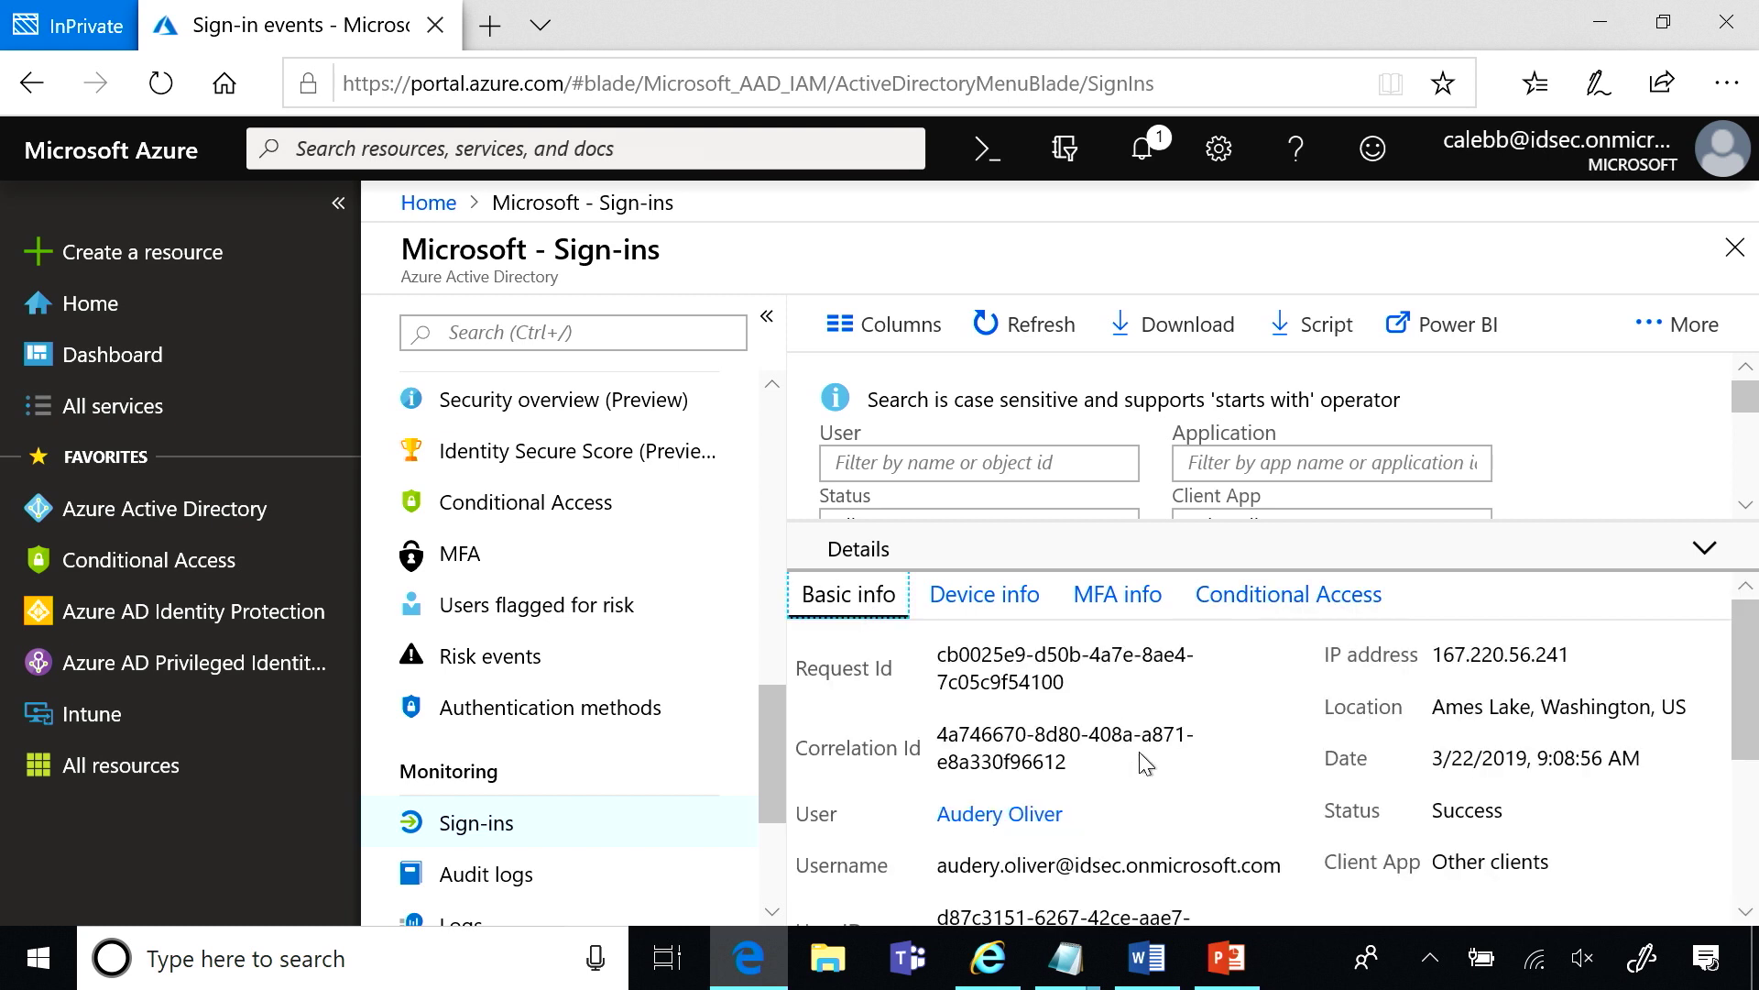
scroll(1140, 753, down, 2)
scroll(1140, 753, up, 2)
Shrink the Details pane to reveal the filter fields, Apply/Reset buttons and table header.
drag(1338, 519, 1317, 827)
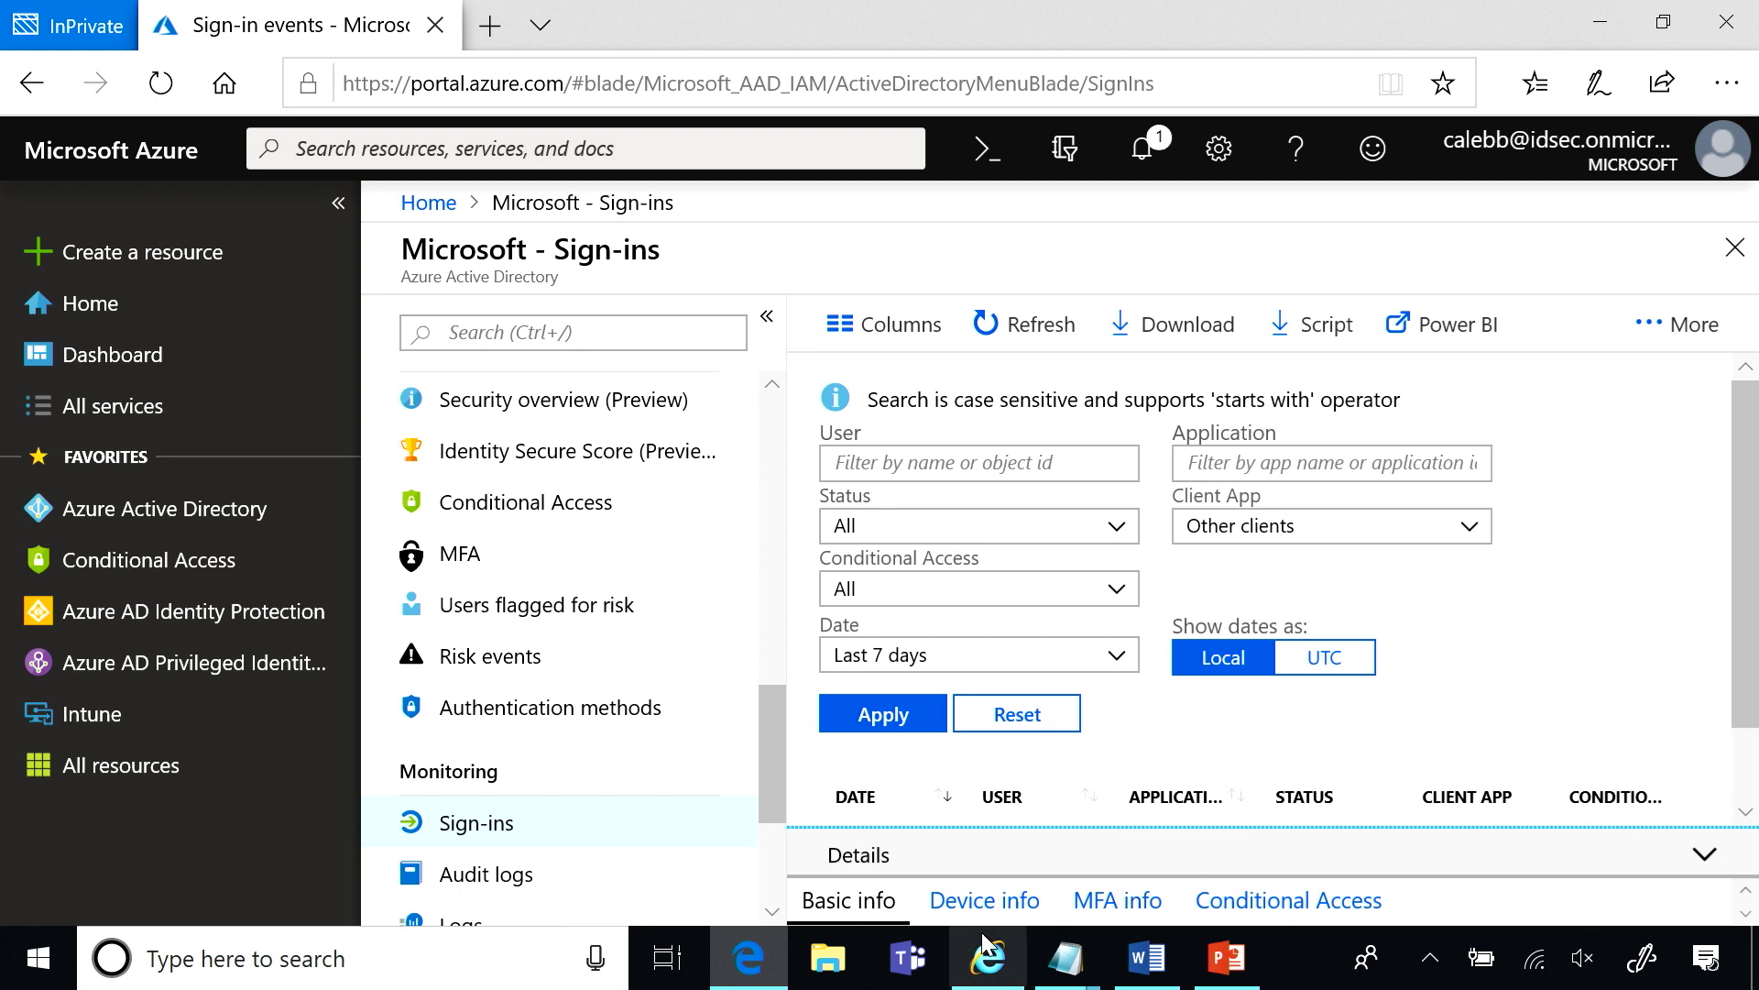
Launch Outlook from the Internet Explorer Office Home page, reaching the compliant-device block page.
click(987, 962)
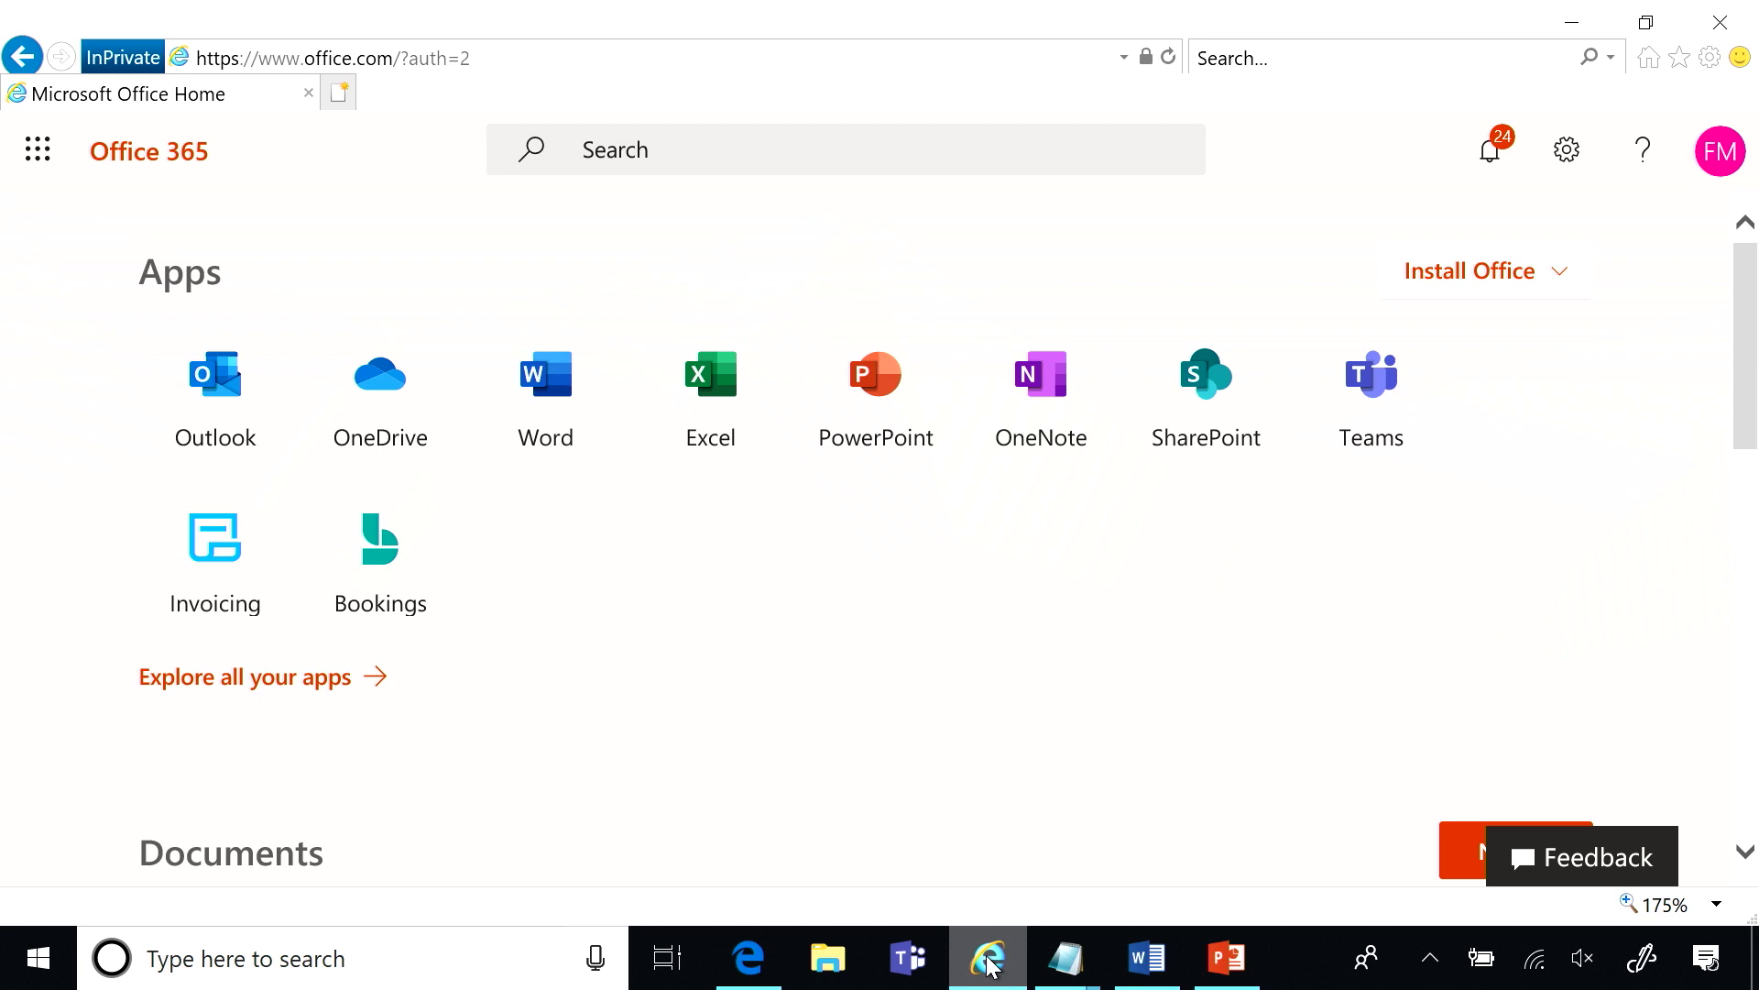
click(220, 414)
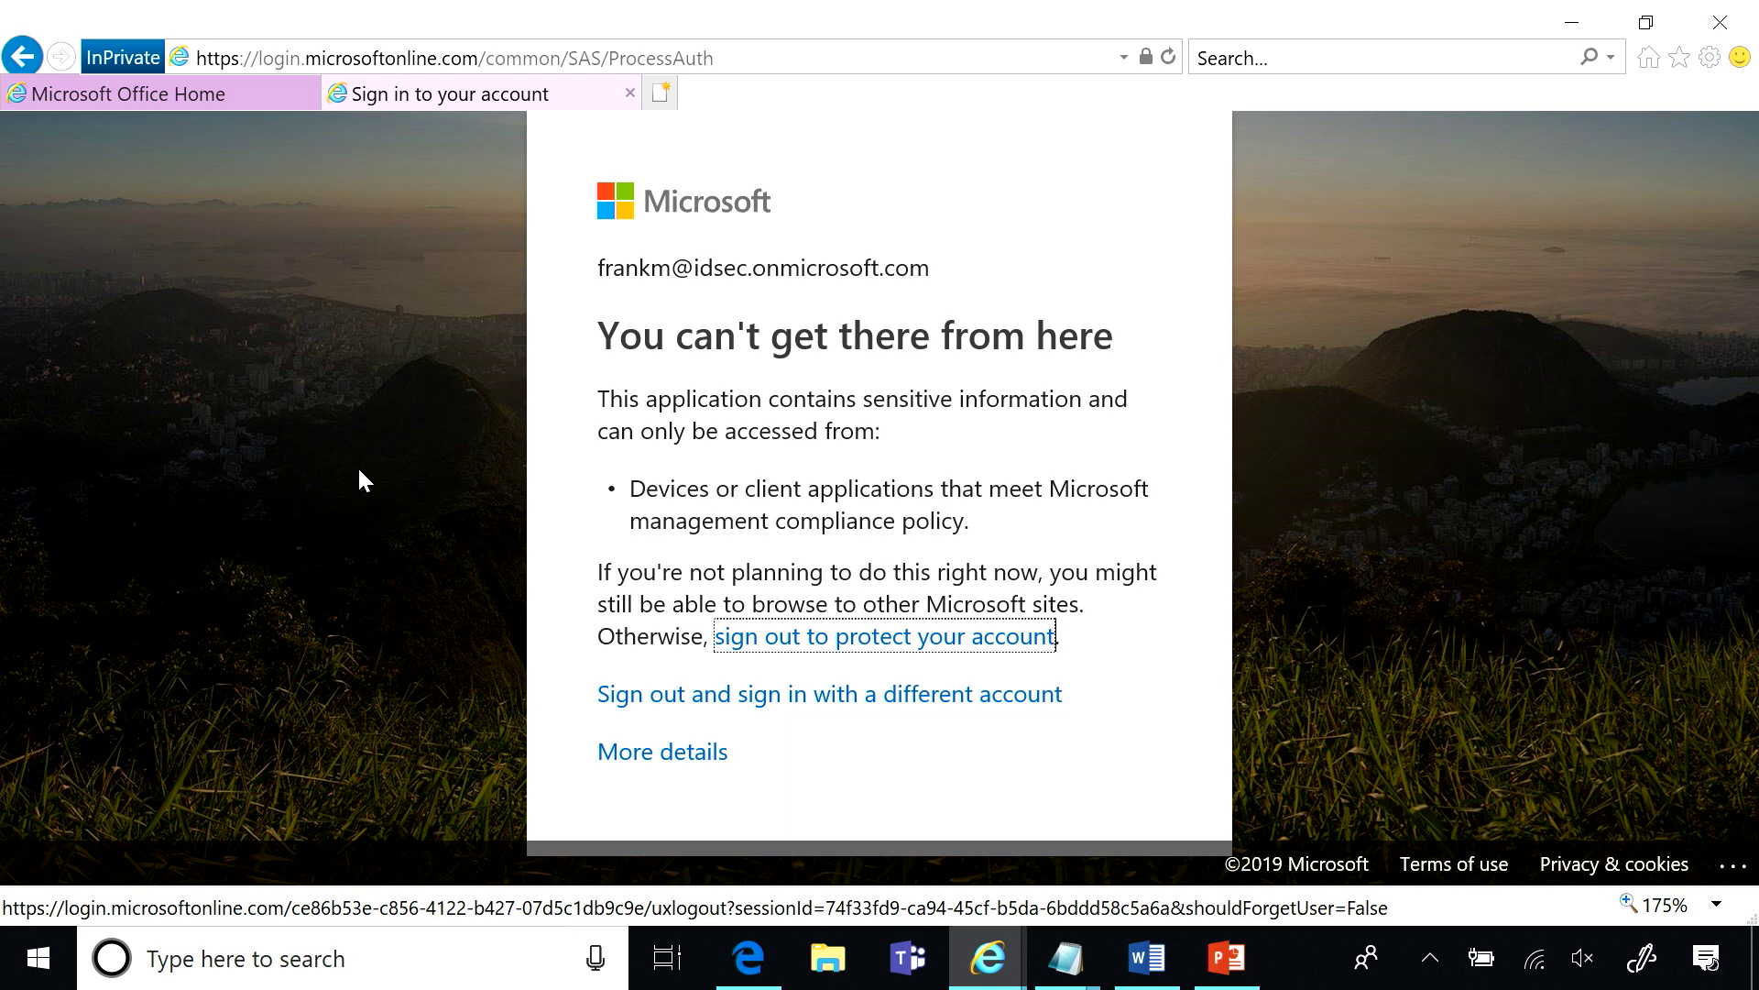
Copy the blocked sign-in's correlation ID from its technical details and return to the Azure sign-ins log.
click(688, 768)
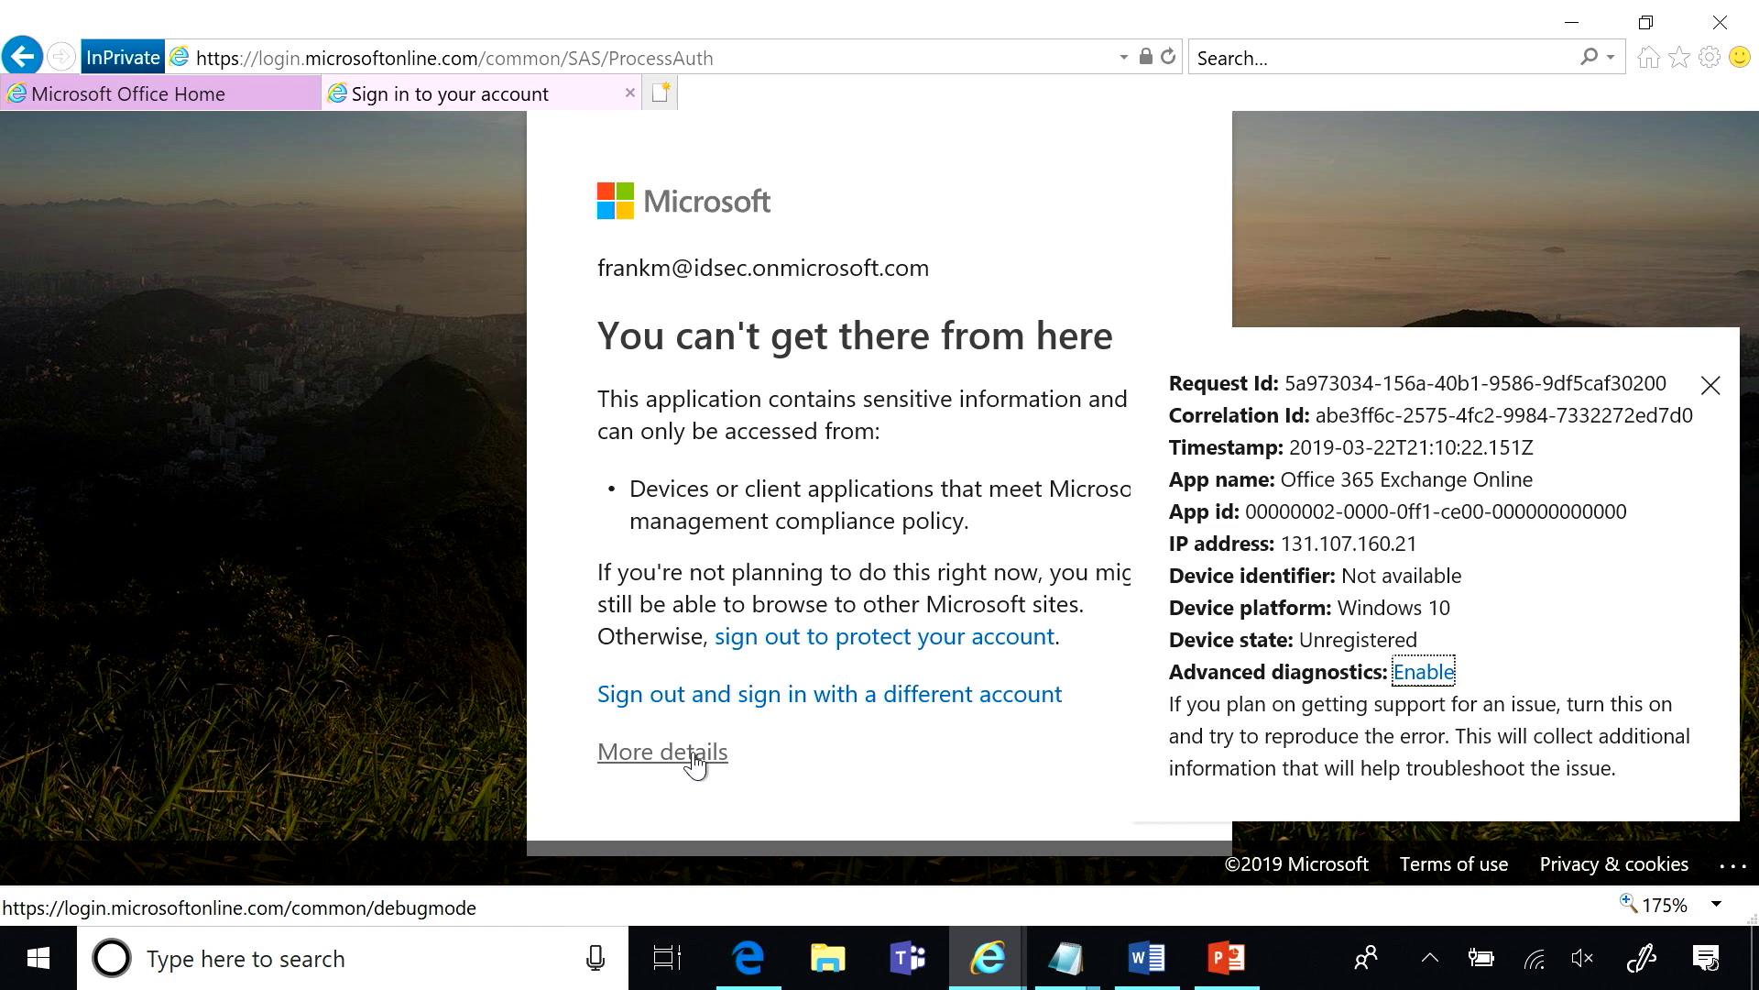
click(1568, 413)
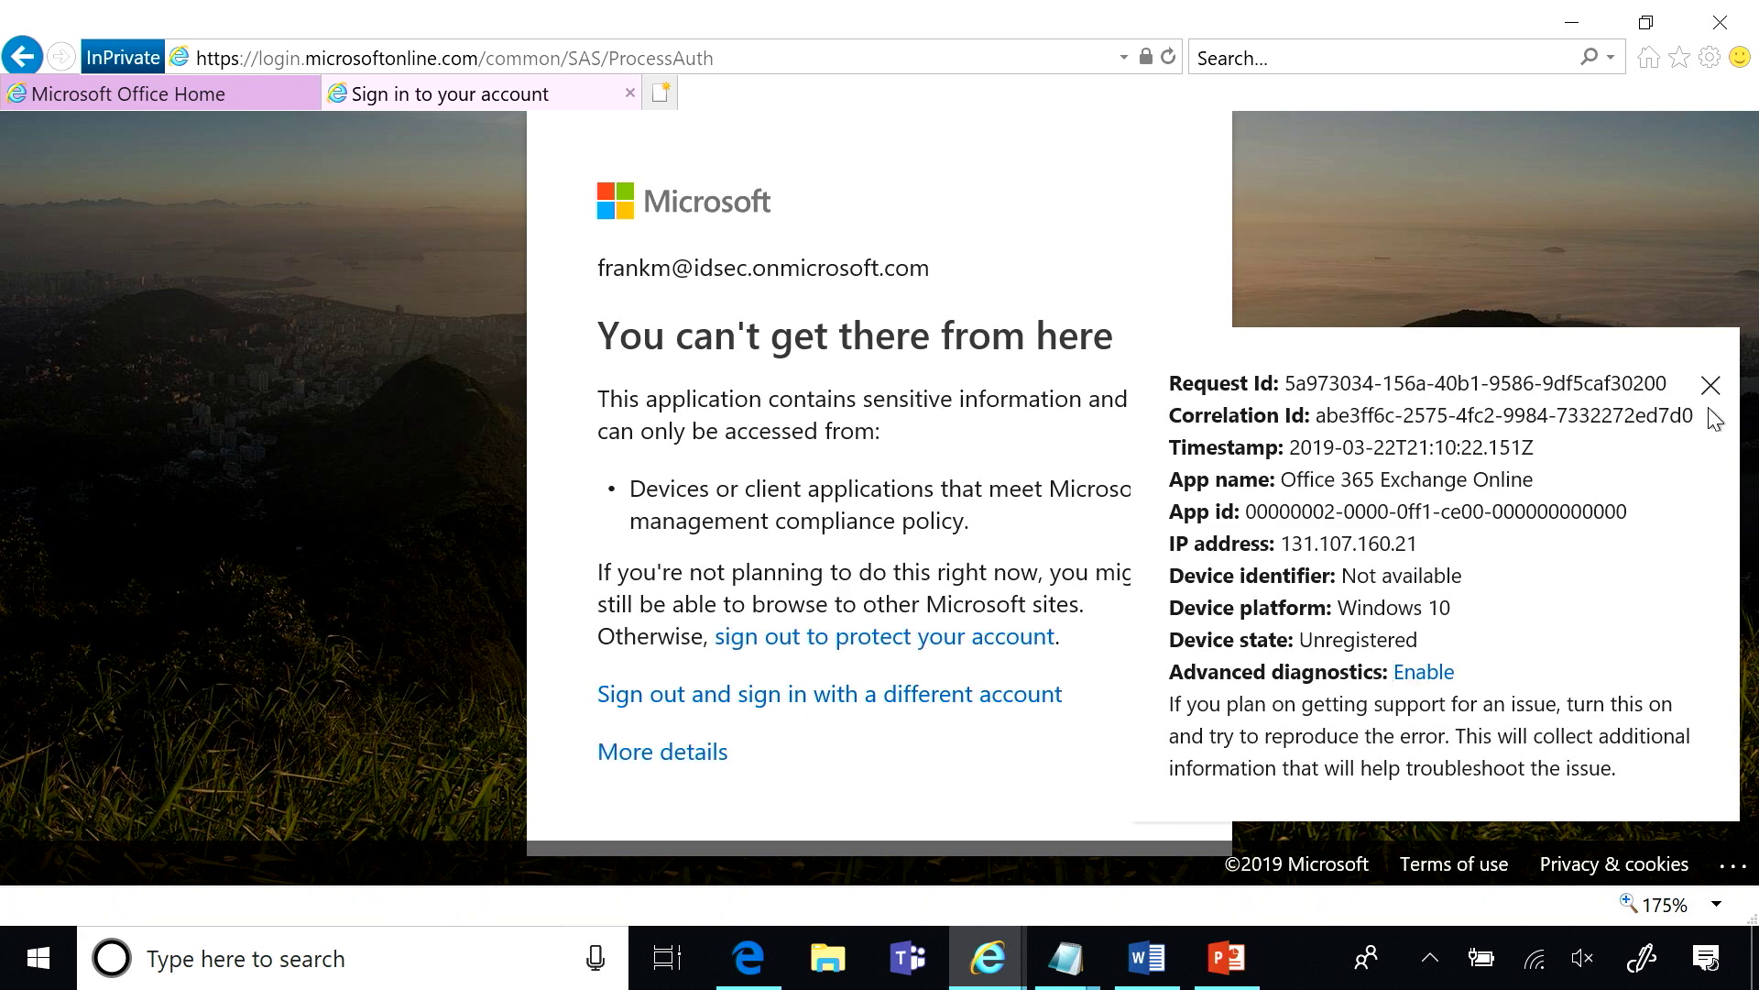
drag(1693, 417, 1332, 425)
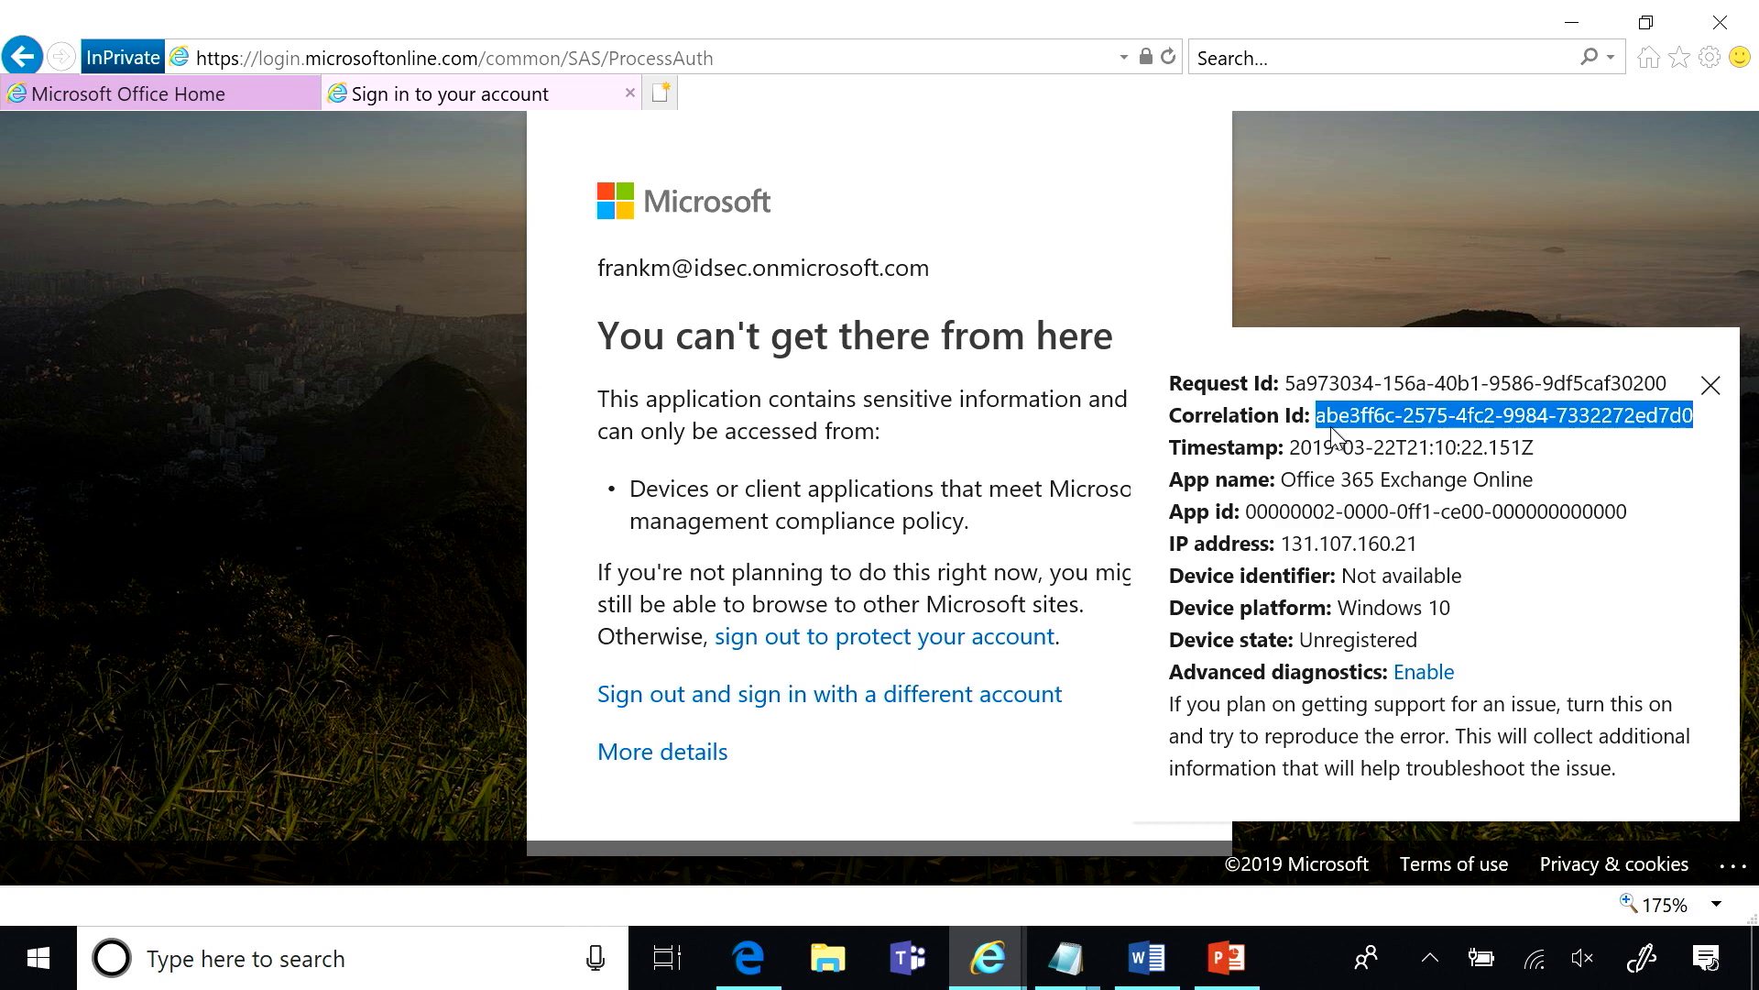
key(alt+Tab)
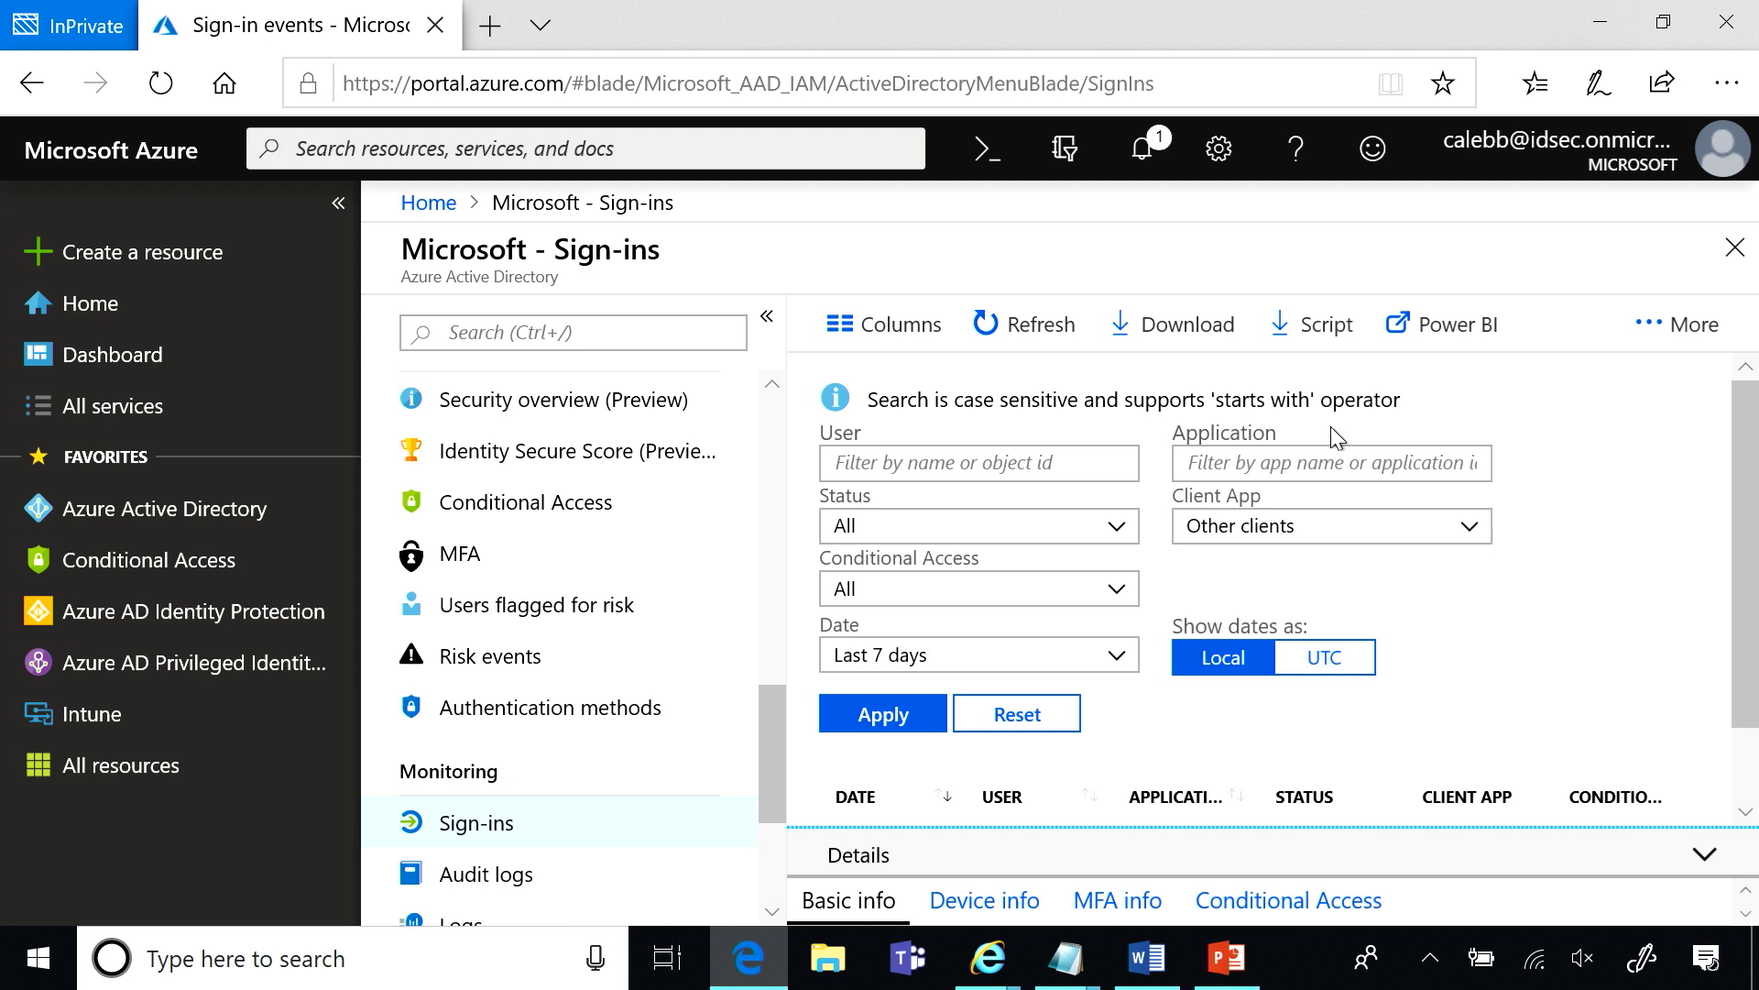
Add the Correlation Id column to the Sign-ins list.
click(910, 342)
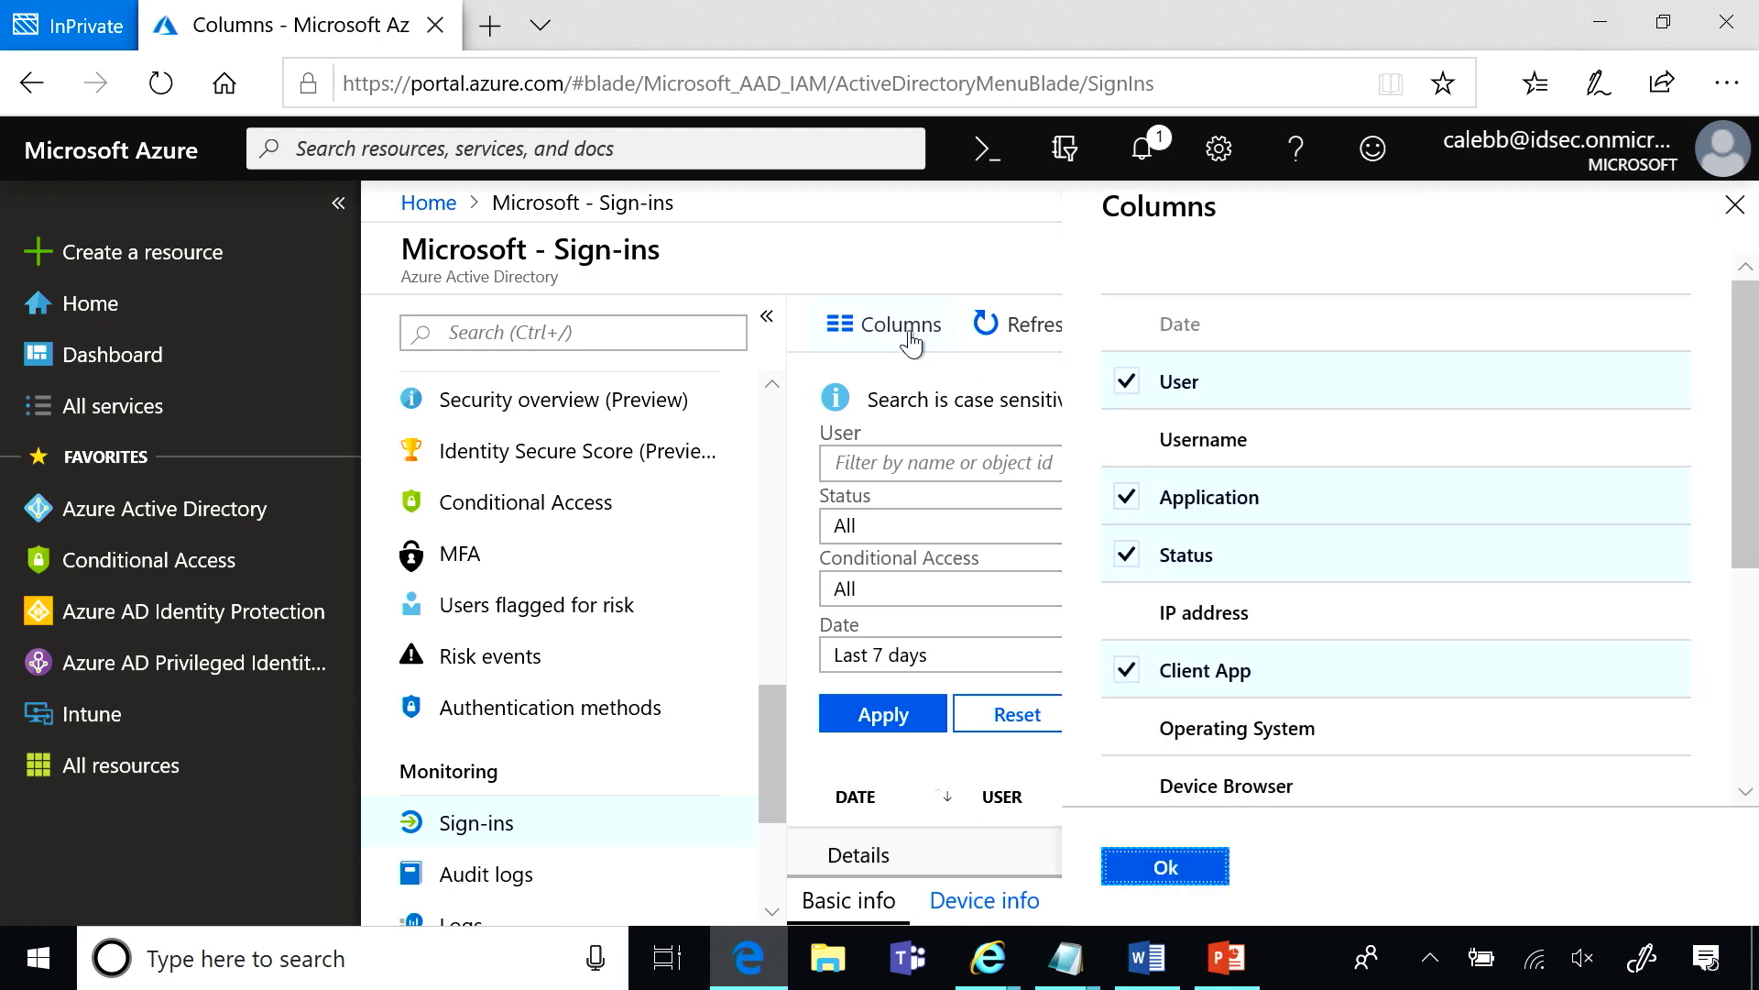
scroll(1279, 641, down, 2)
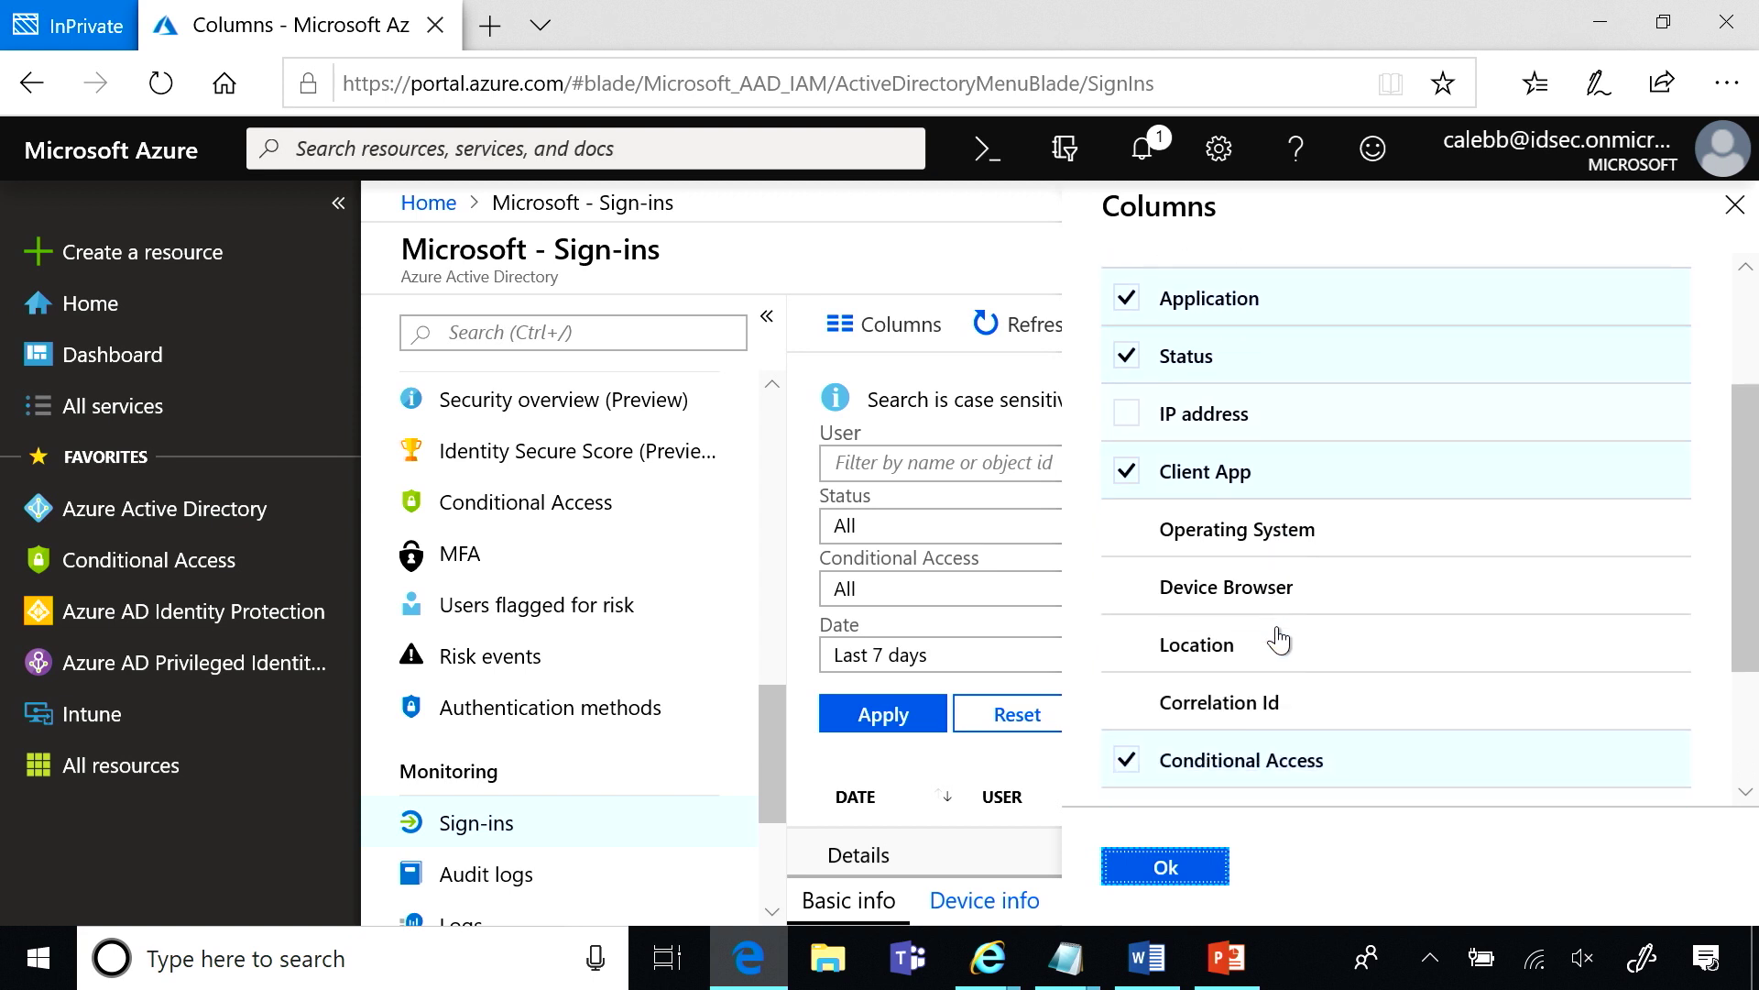
click(1139, 707)
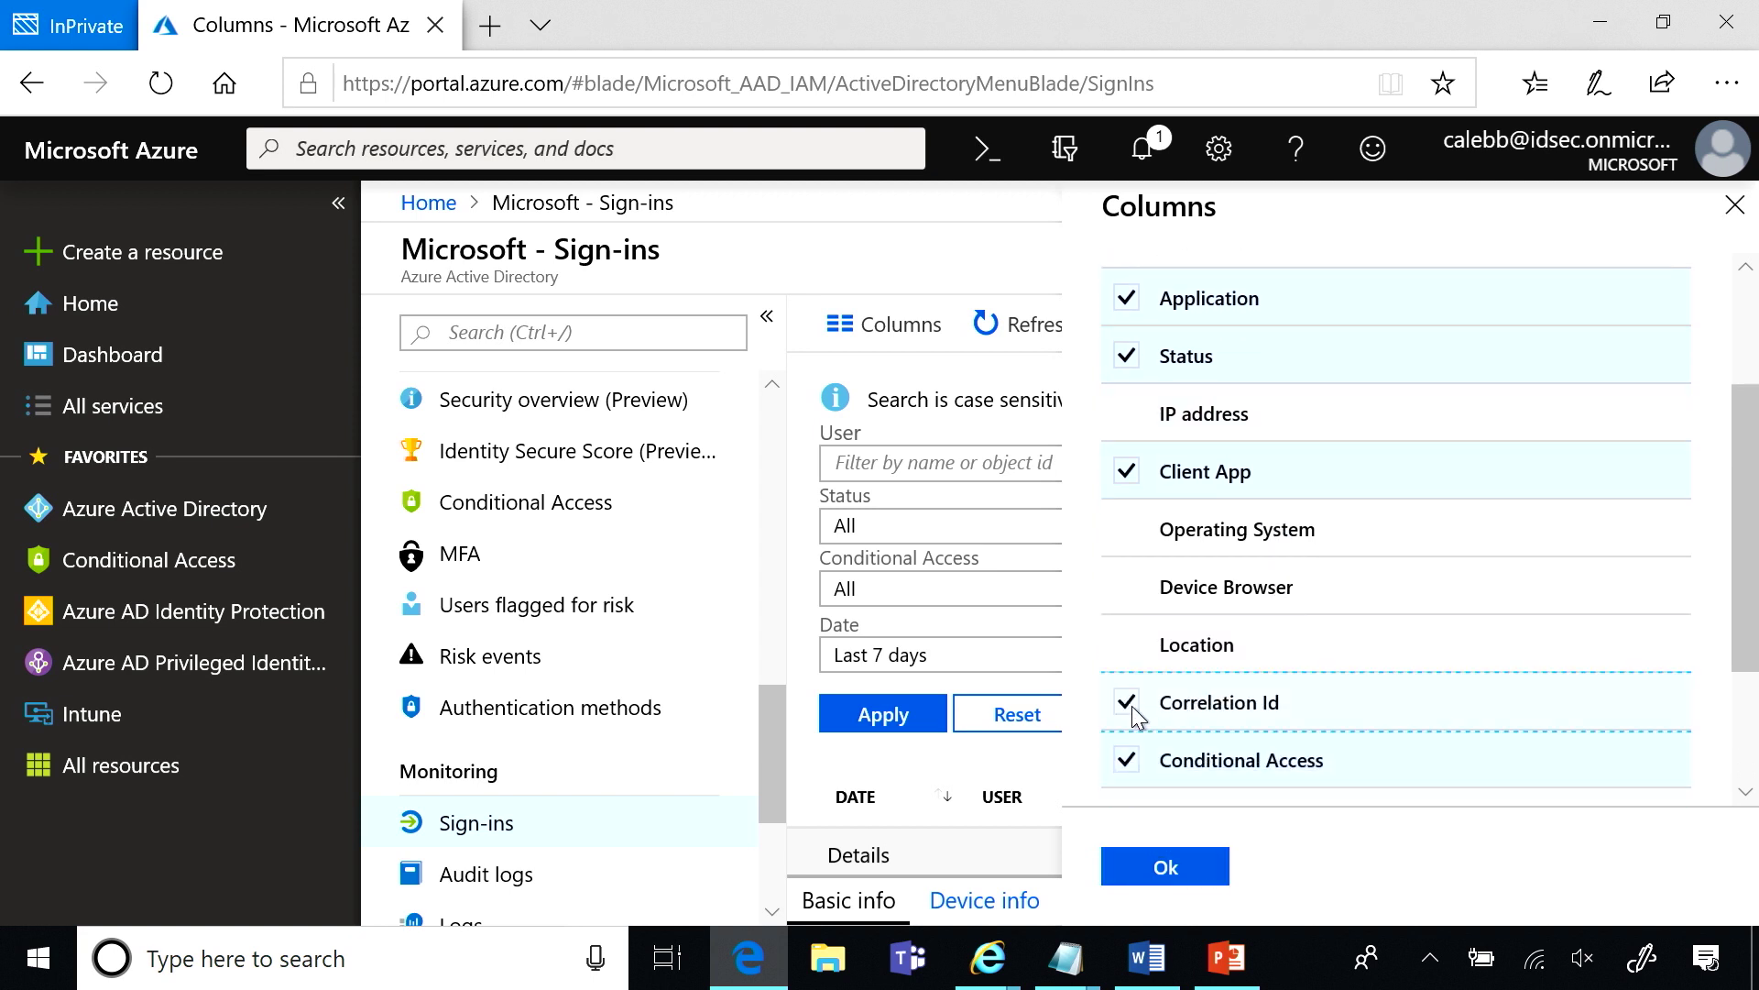
click(1166, 867)
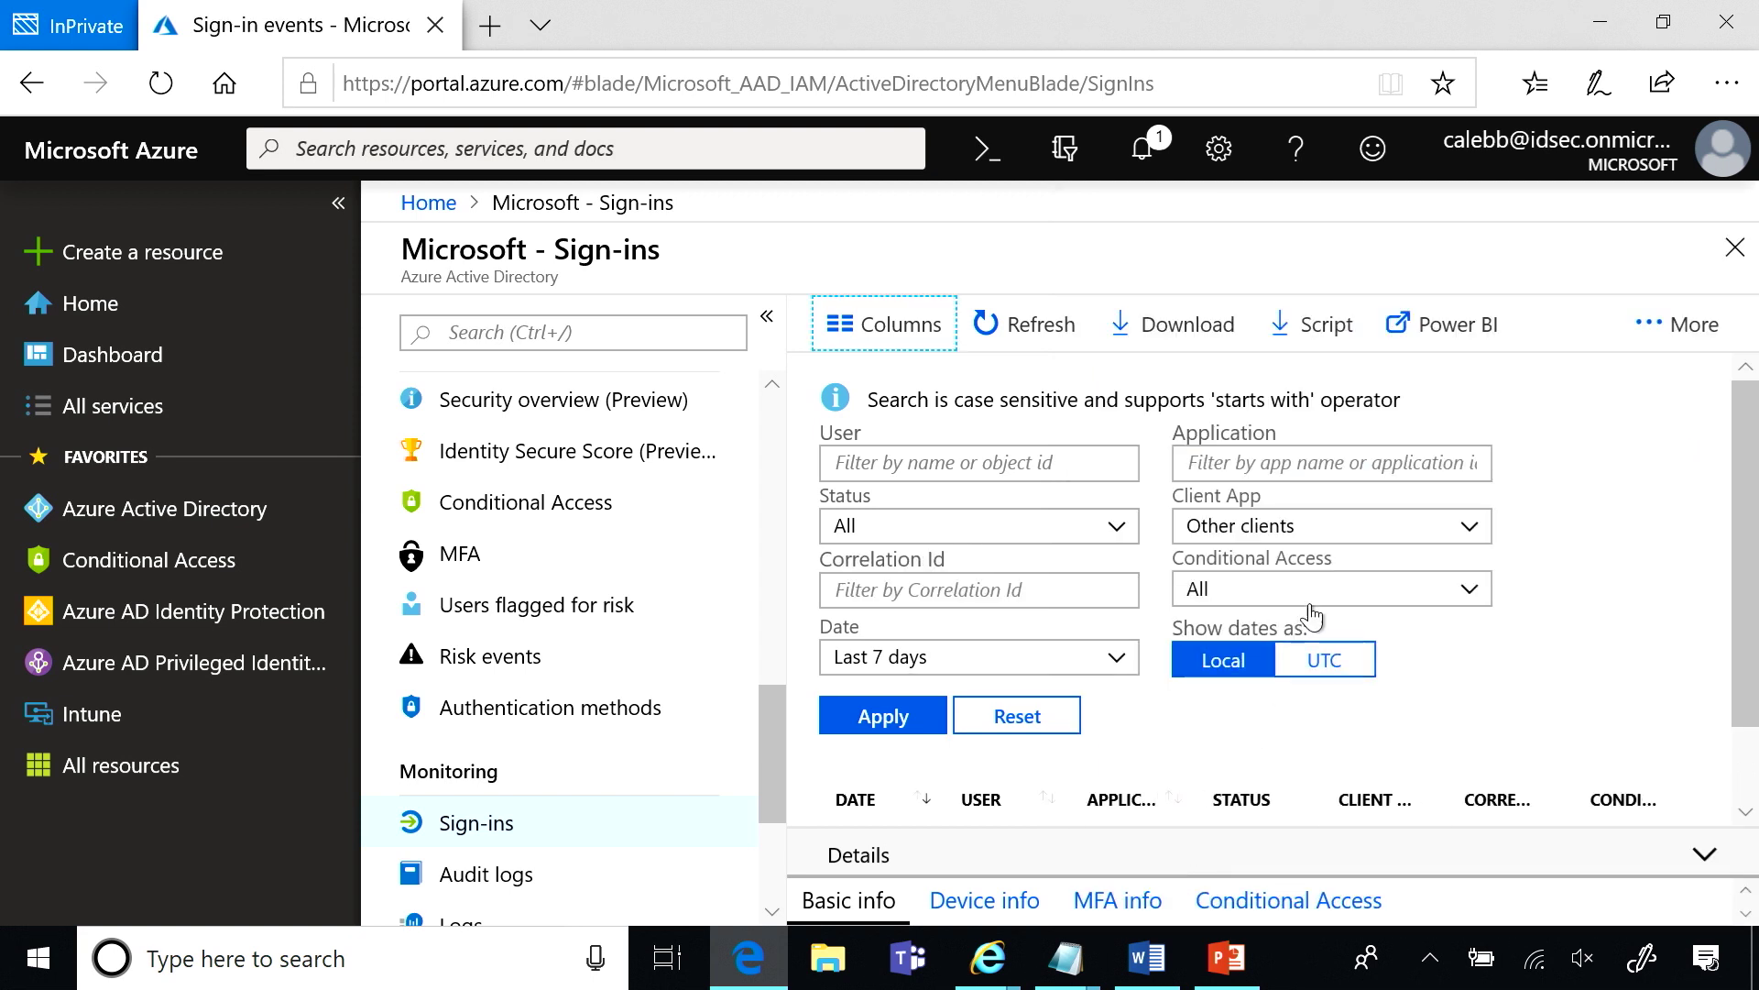
Paste the copied correlation ID into the Correlation Id filter.
click(1113, 596)
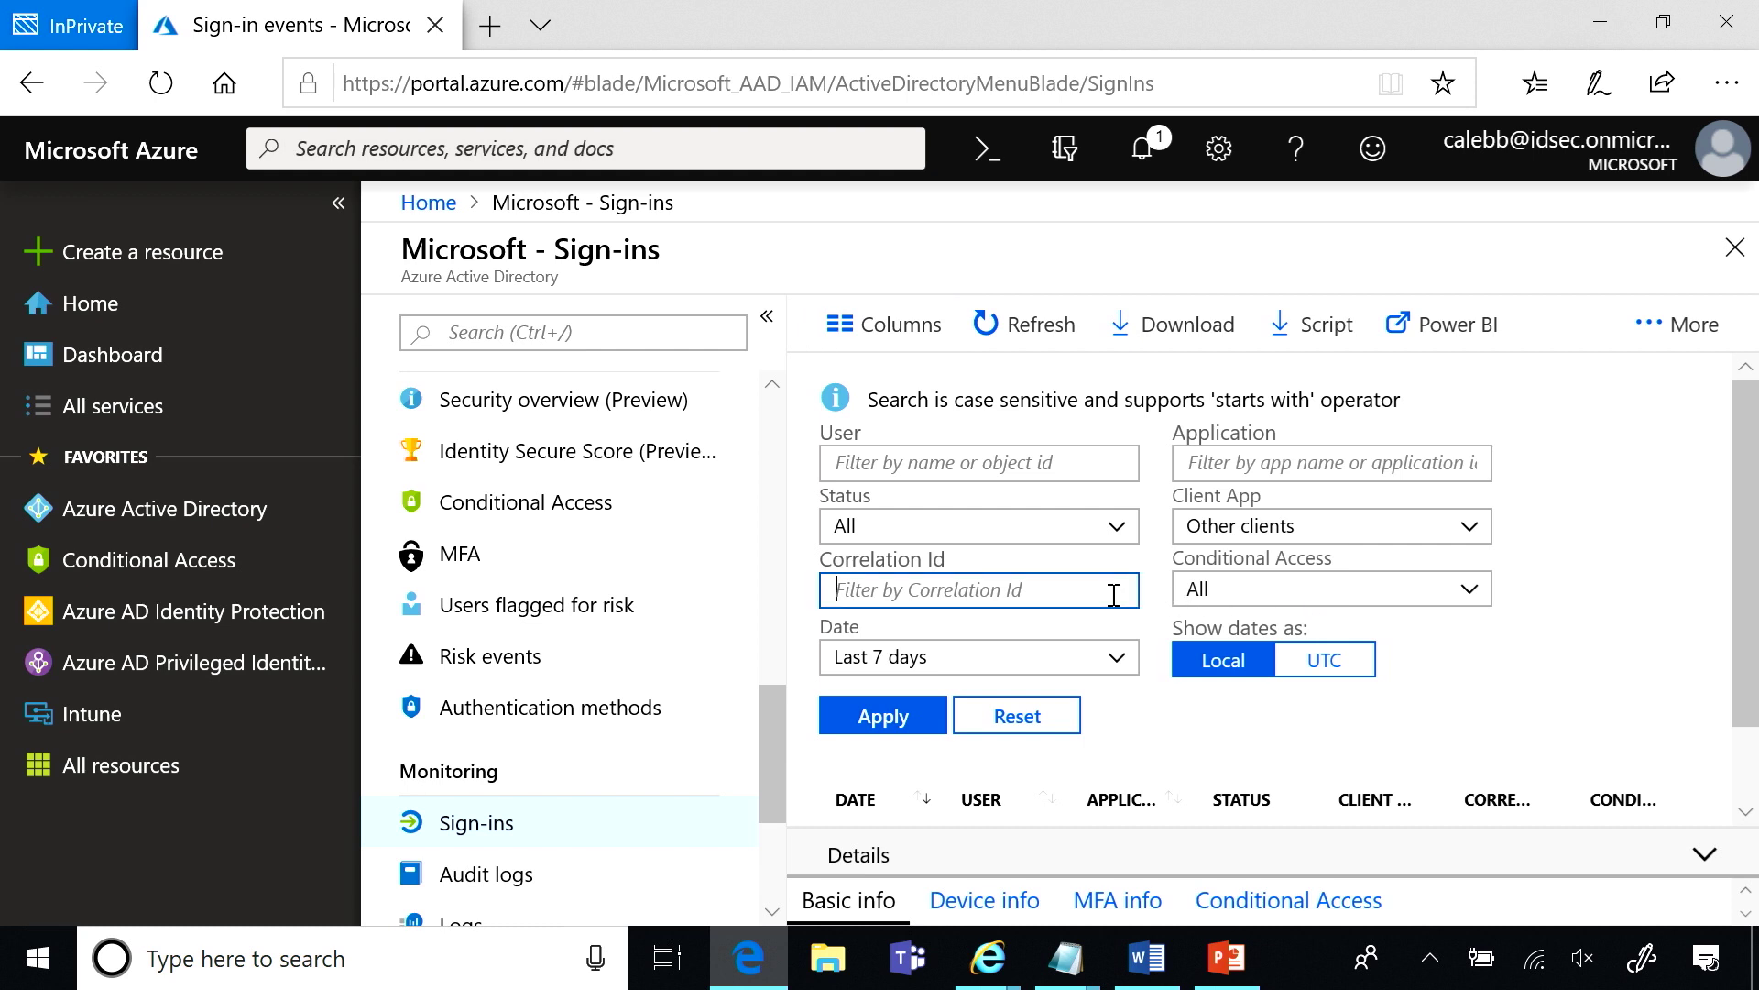
key(ctrl+v)
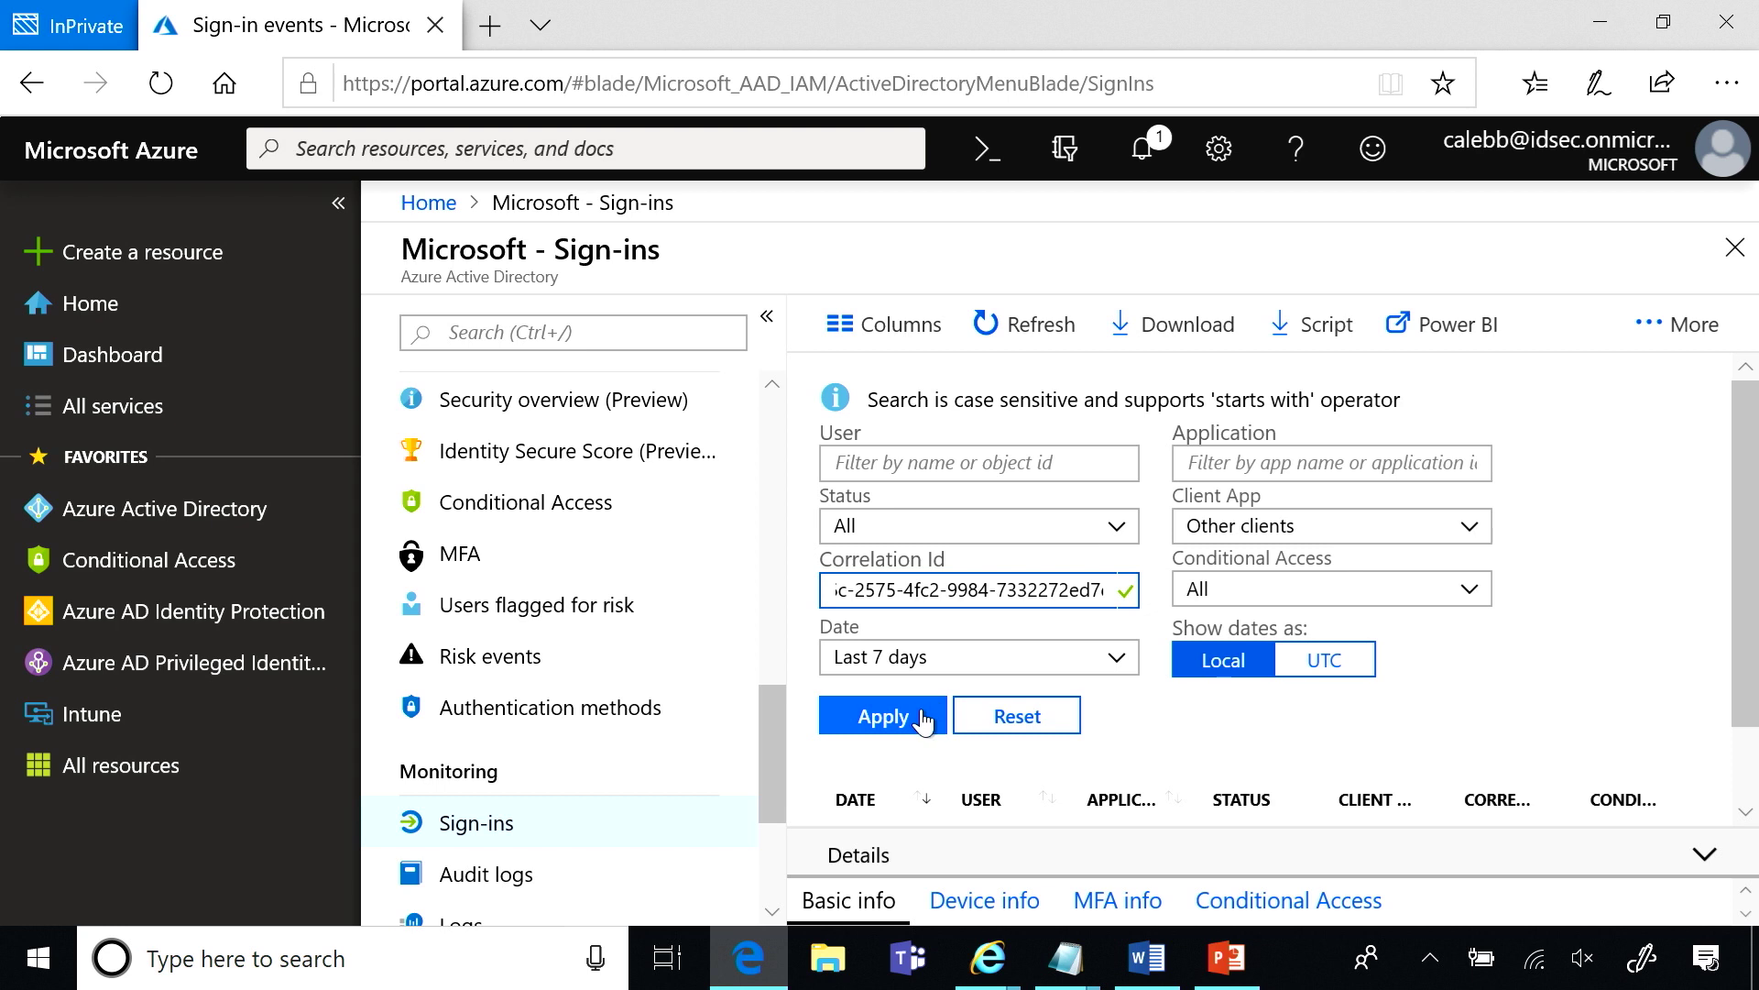